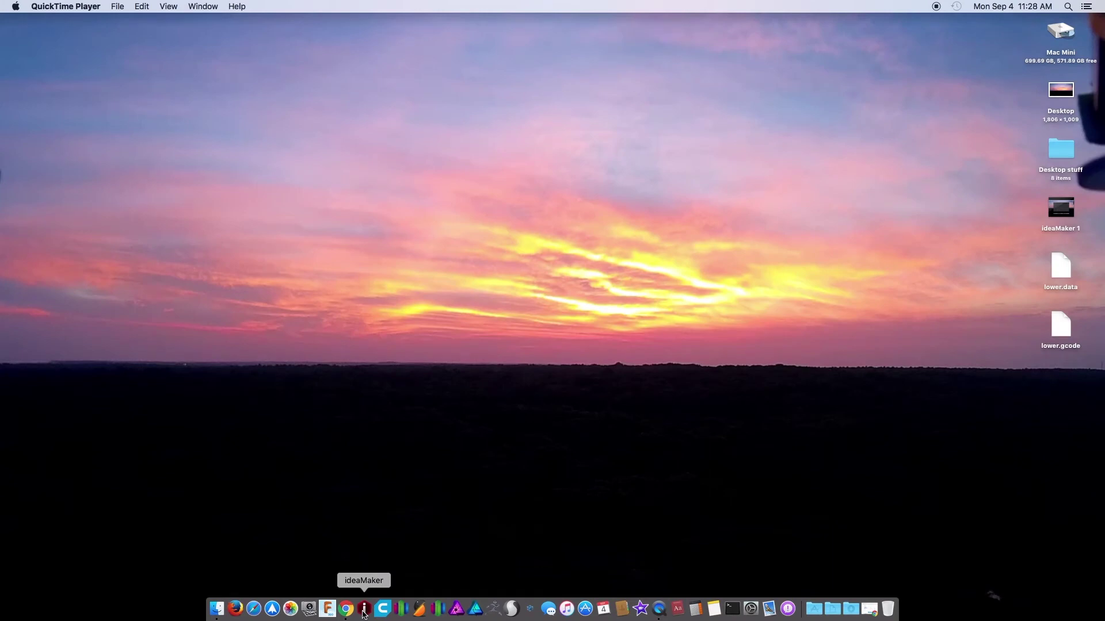
Step: Launch ideaMaker and enlarge its window to fill more of the desktop
click(364, 610)
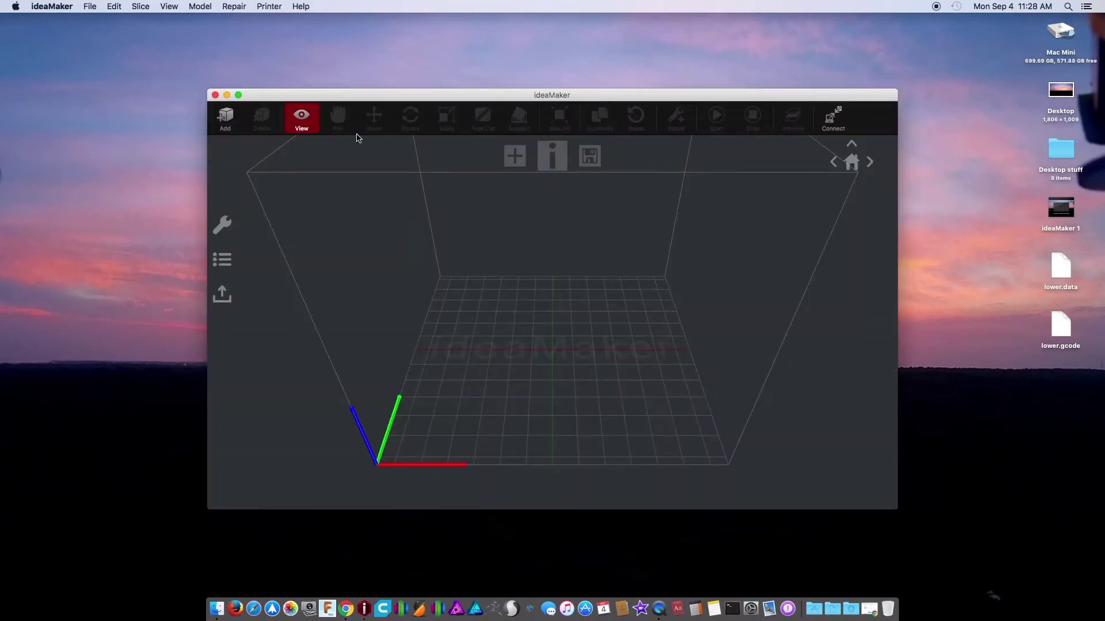
drag(367, 95, 296, 69)
double_click(296, 69)
drag(313, 518, 295, 355)
scroll(389, 370, up, 5)
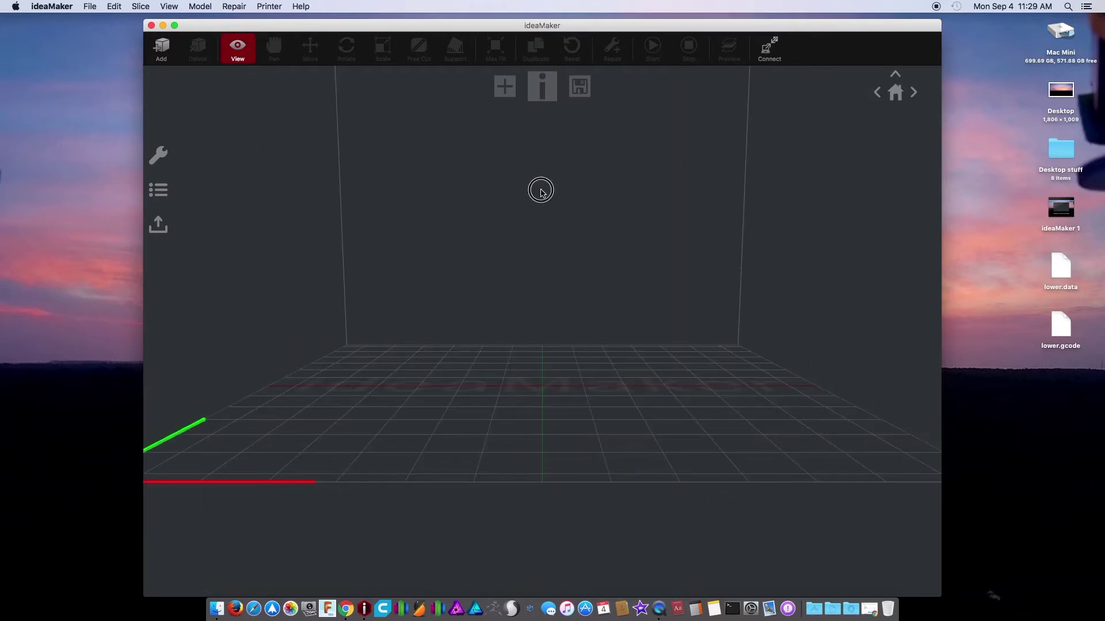
Step: Check the program's version information and examine the empty build volume from several angles
click(542, 86)
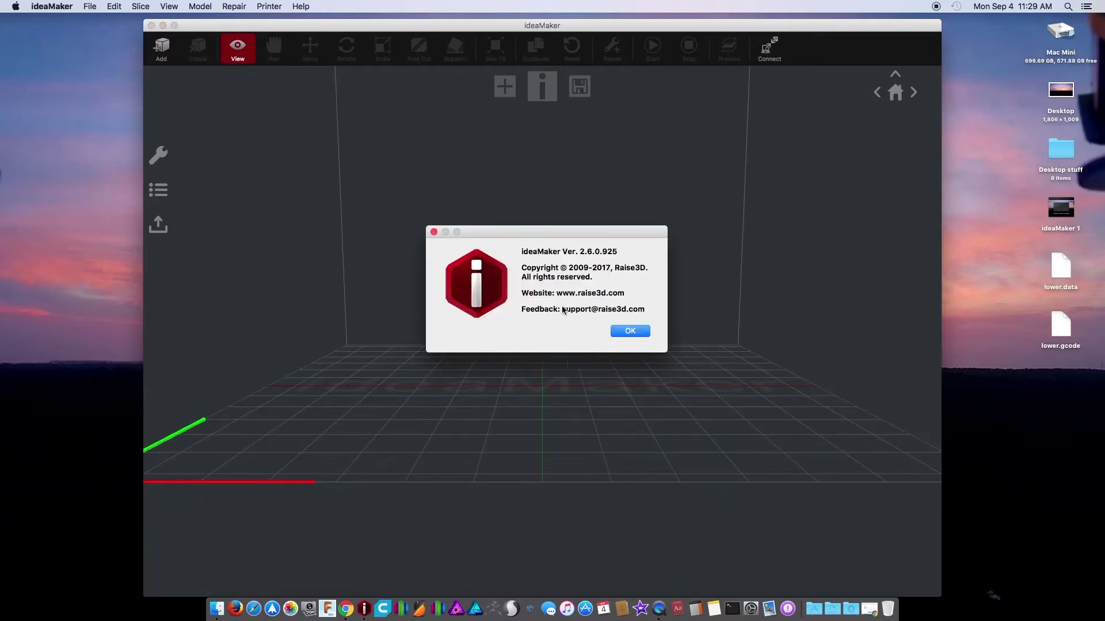
click(624, 332)
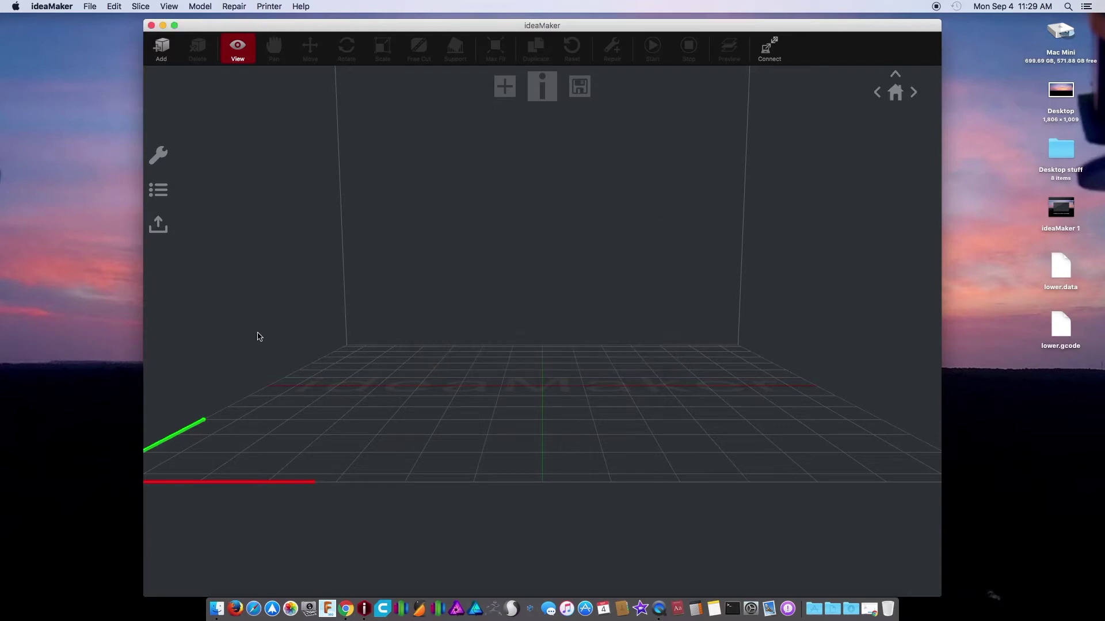
drag(322, 348, 347, 281)
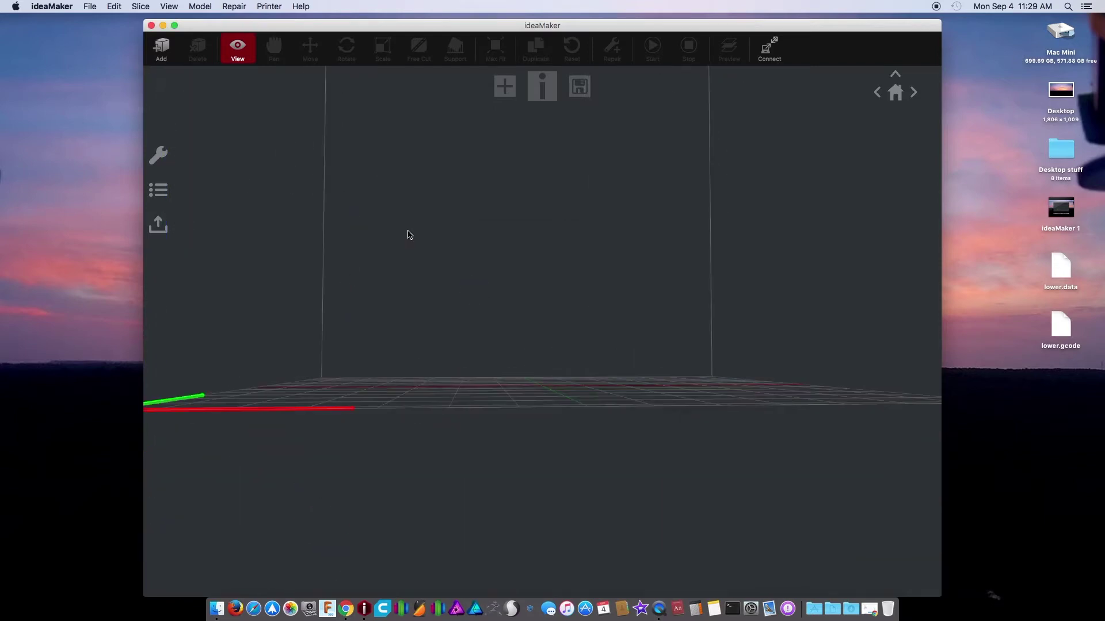
drag(443, 211, 443, 368)
drag(321, 370, 455, 410)
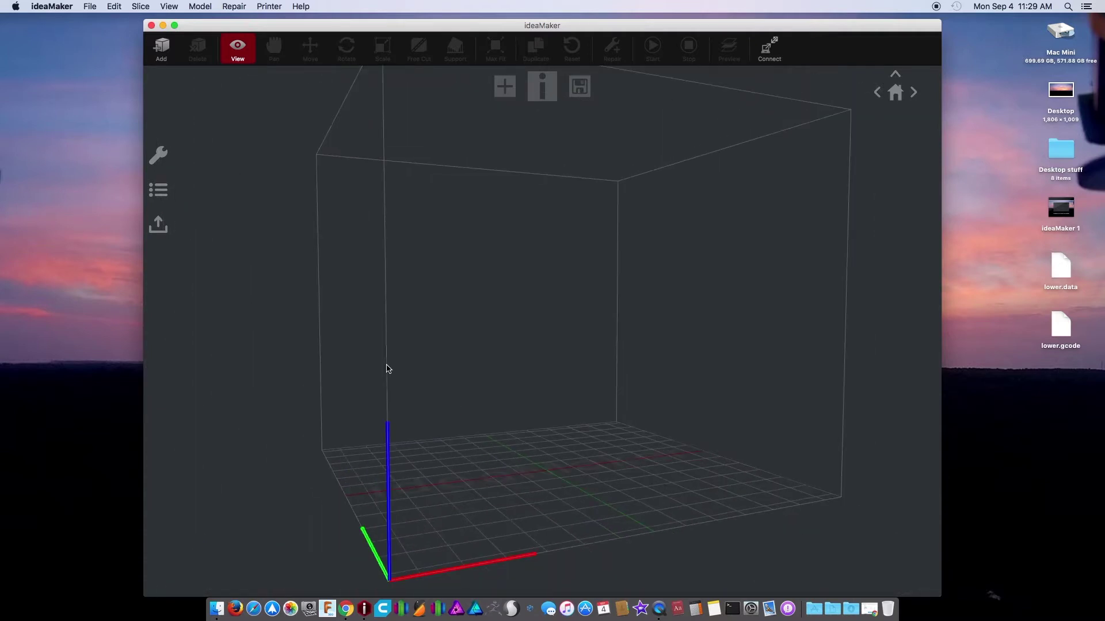
drag(541, 415, 775, 616)
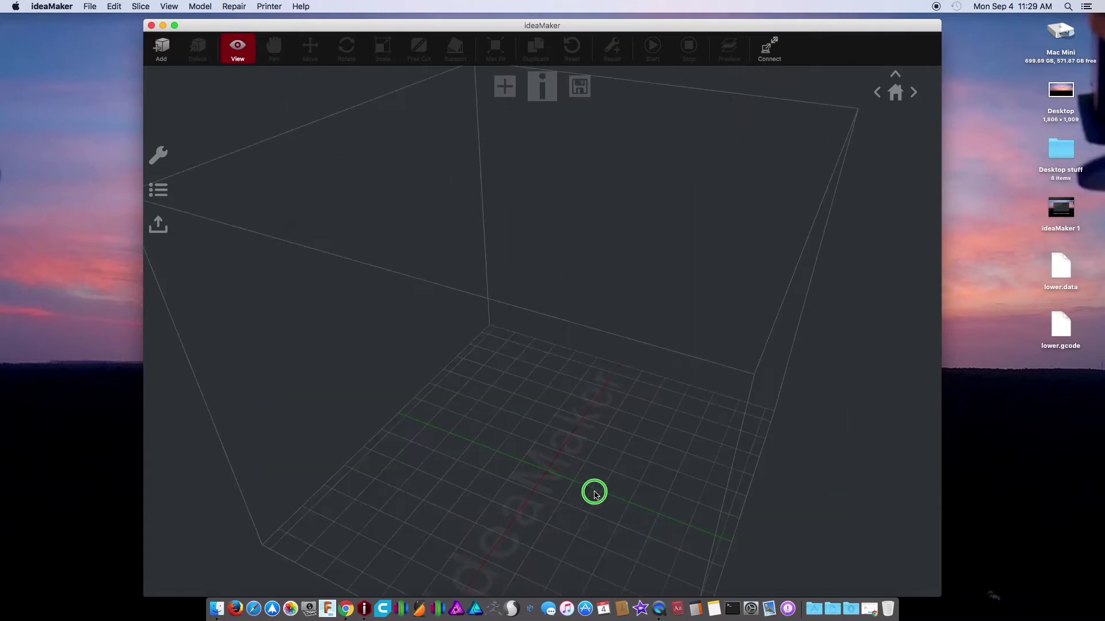
drag(476, 431, 279, 312)
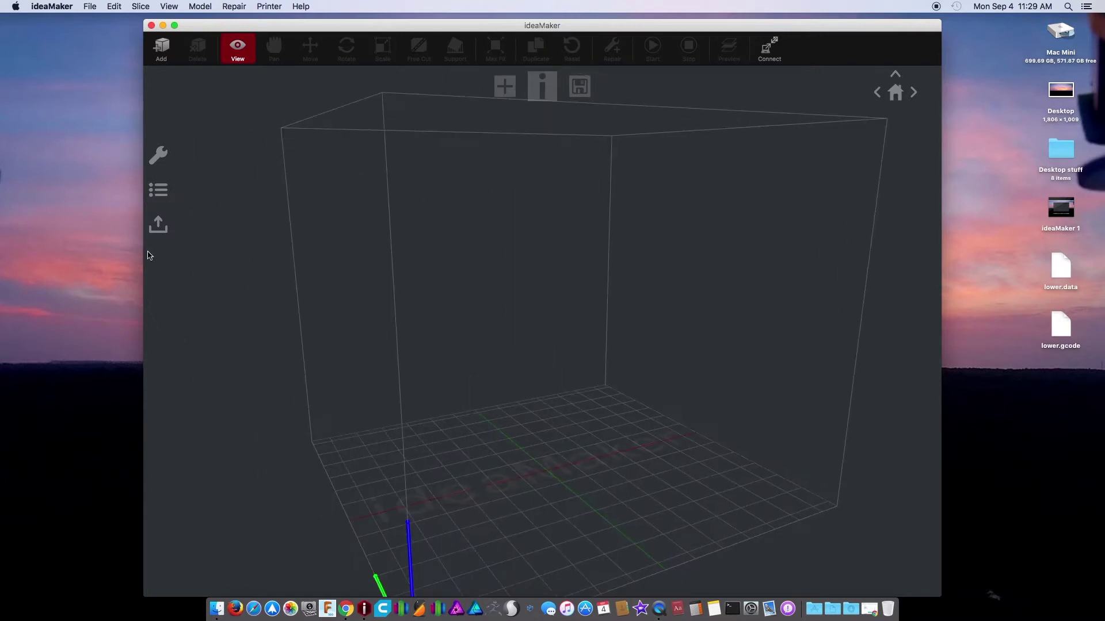
drag(240, 148, 404, 483)
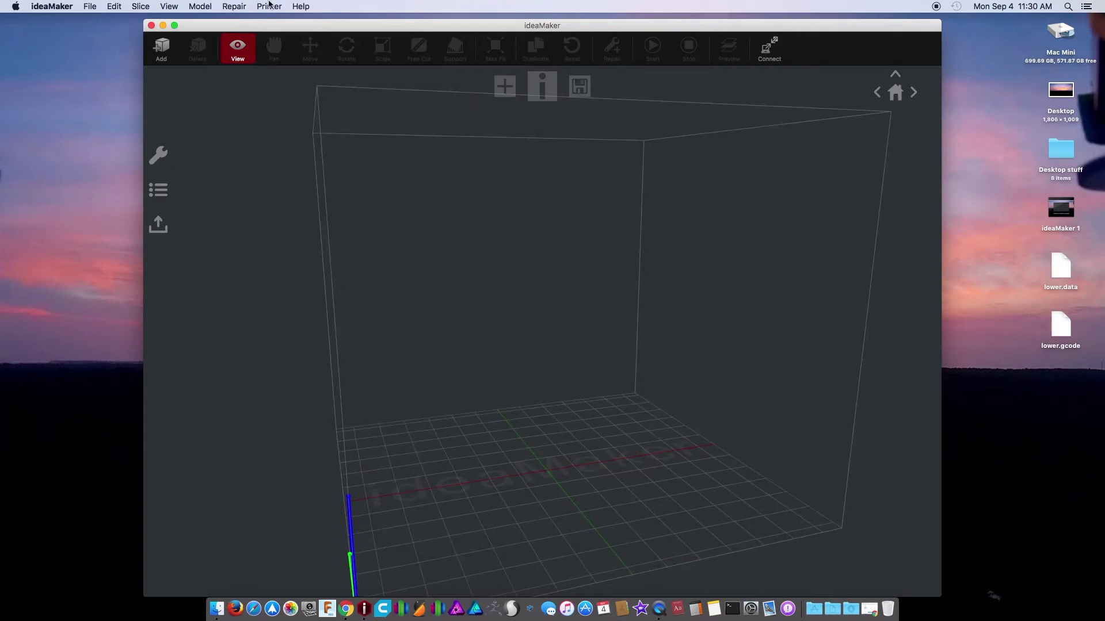
Step: Run the Configuration Wizard with new printer as the default type, one extruder, heat bed enabled and PLA 1.75mm filament
click(270, 5)
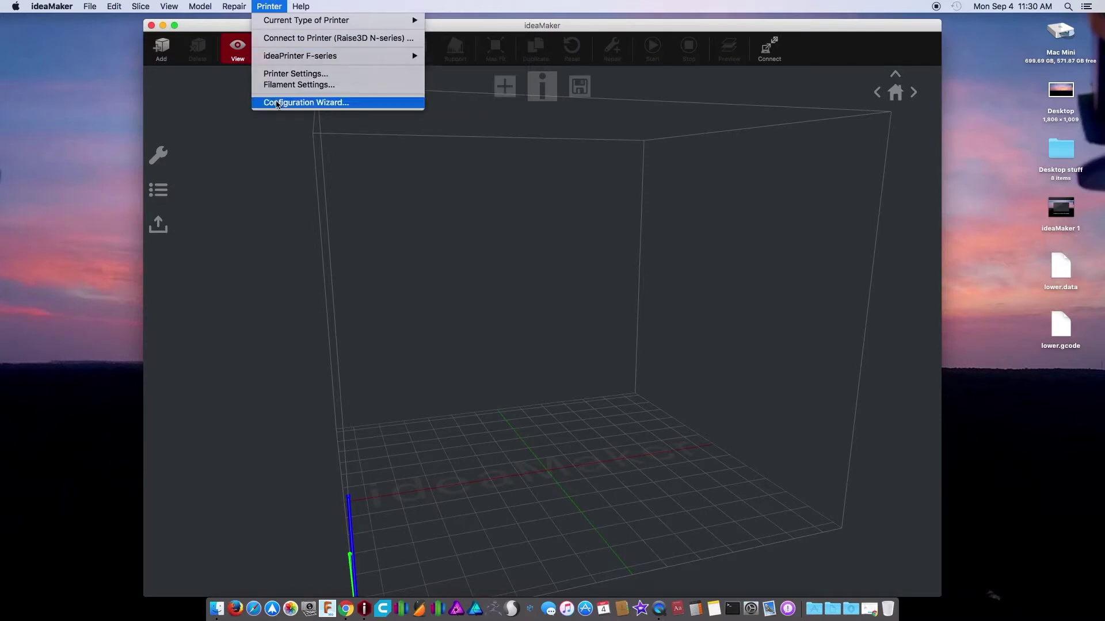
click(277, 103)
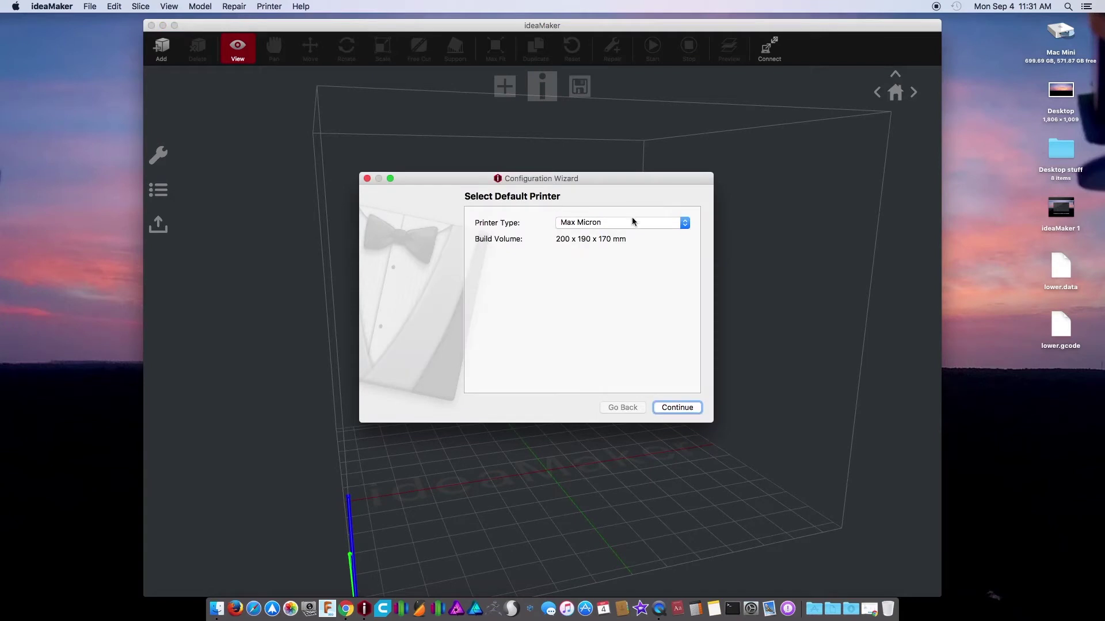
click(631, 219)
click(622, 297)
click(663, 409)
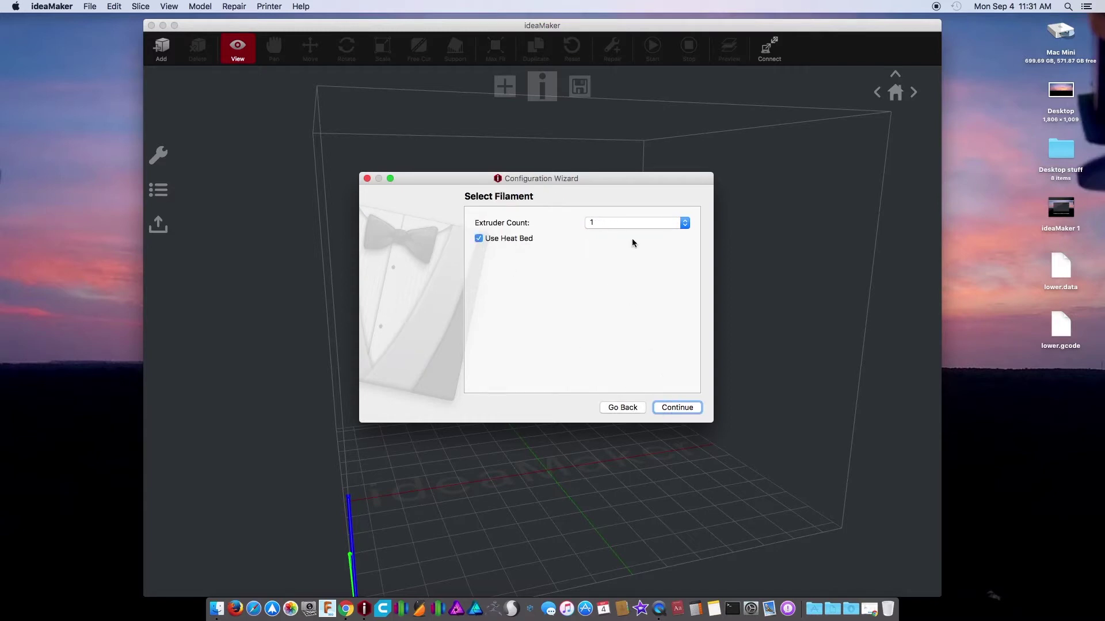
click(685, 408)
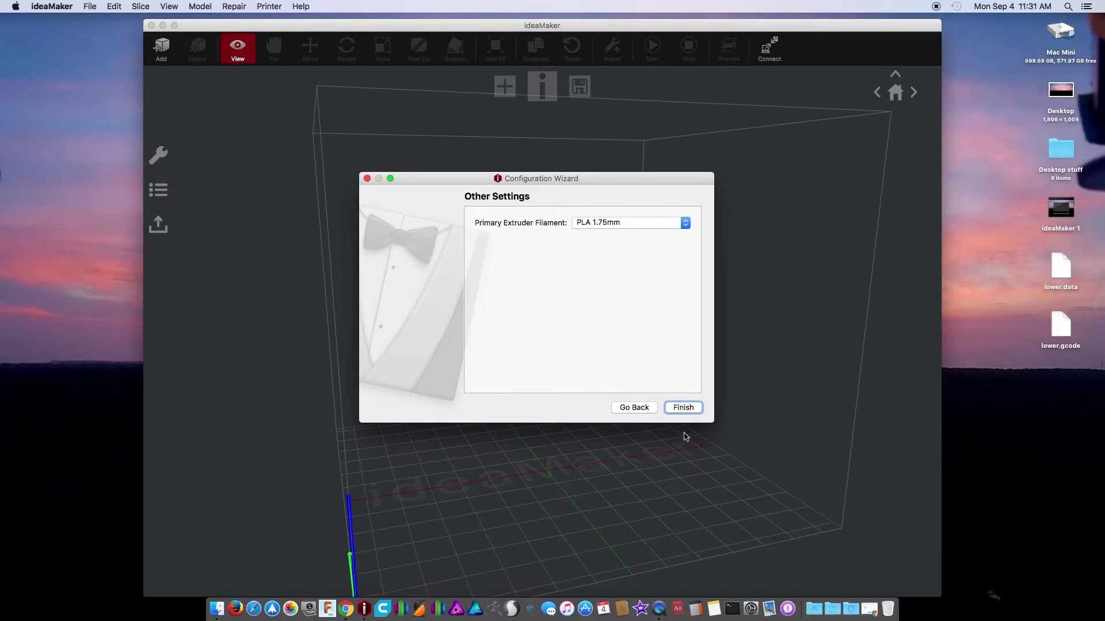
click(685, 408)
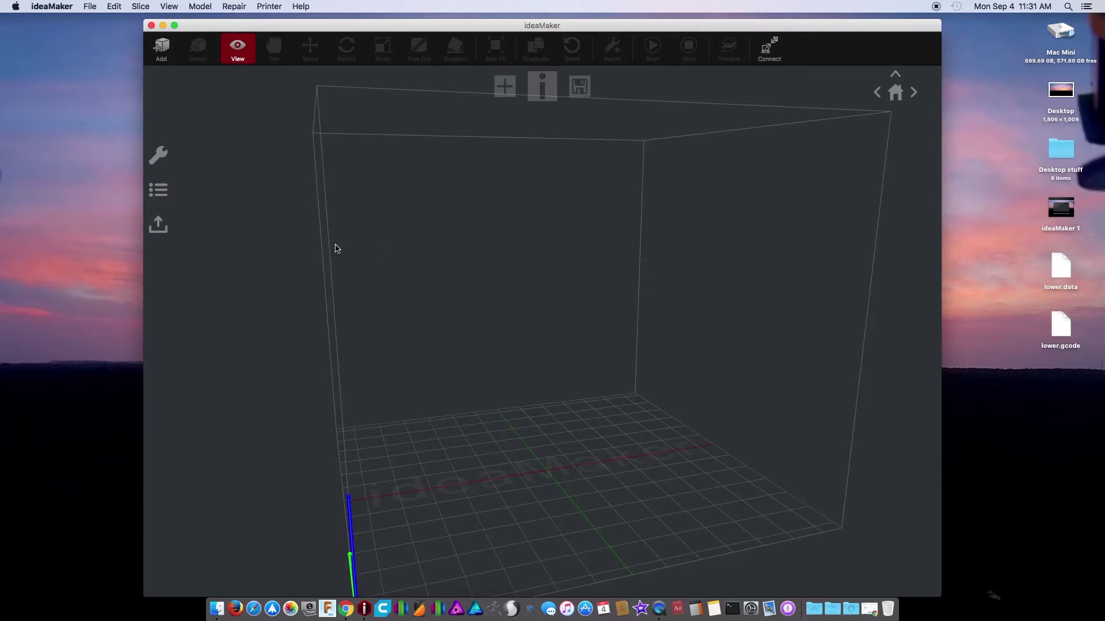
Step: Review the printer settings for nozzle diameter, build dimensions, axis compensation and baud rate
click(269, 5)
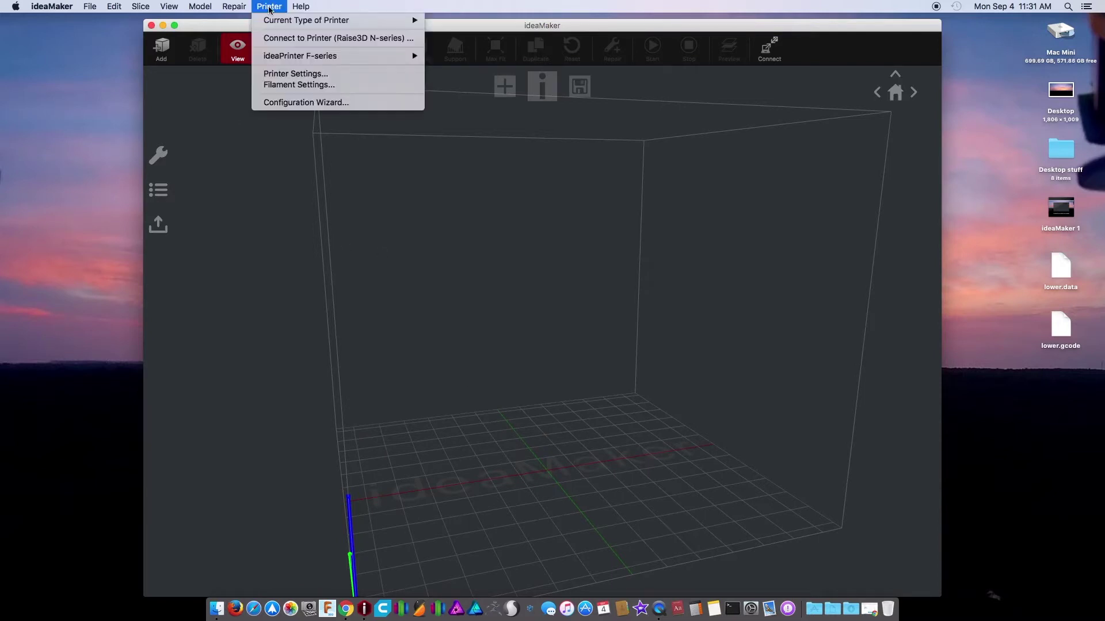
click(278, 76)
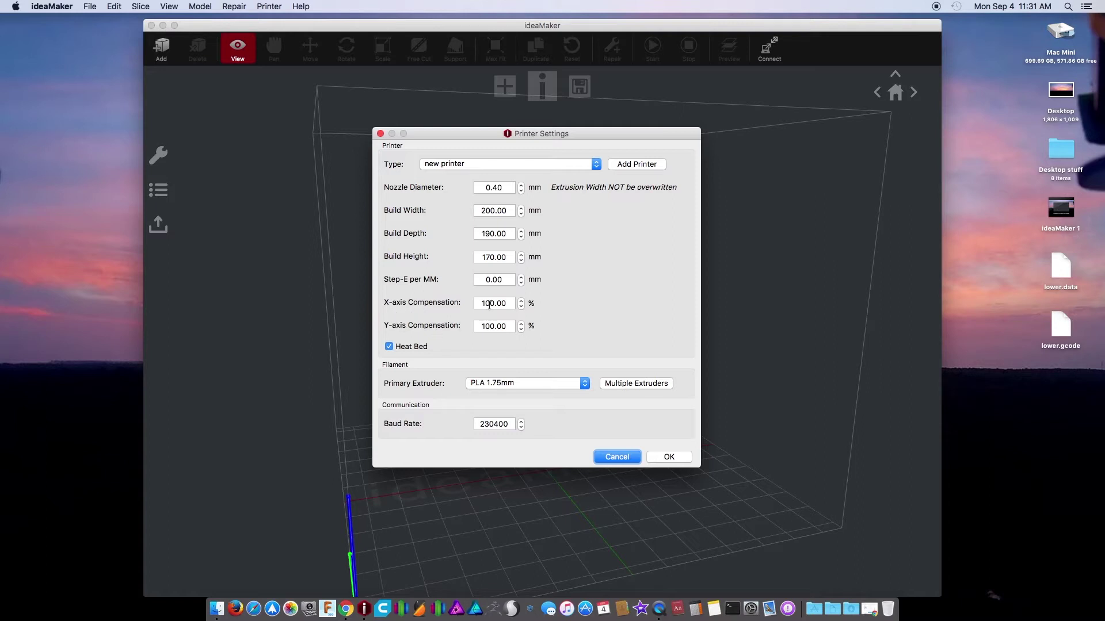
click(661, 457)
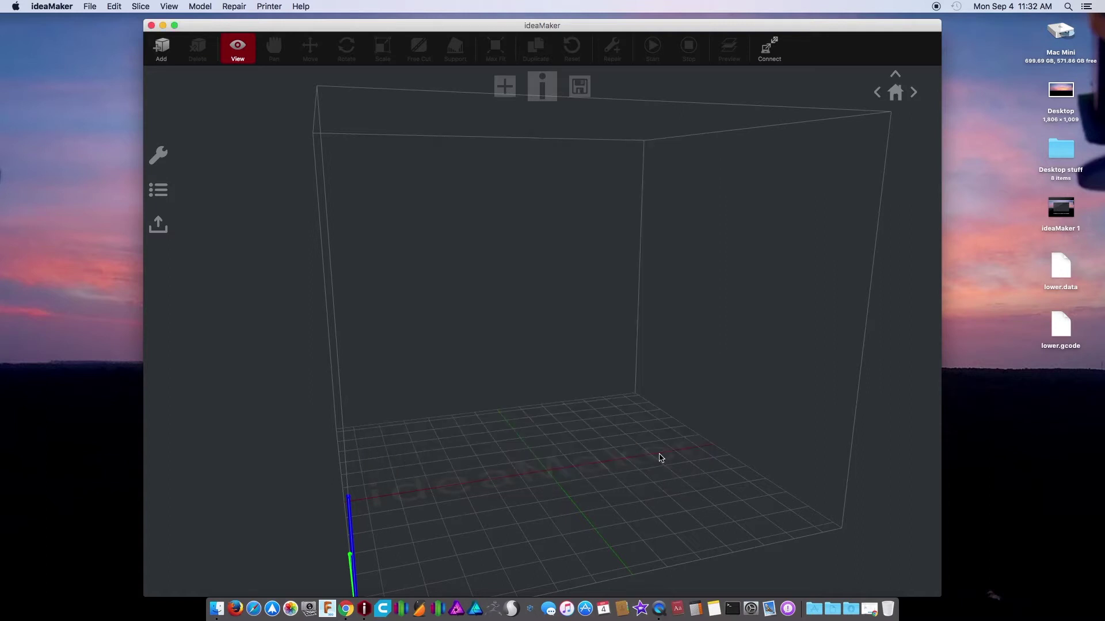
Step: Add a new filament type named Magenta Push Plastics in the filament settings
click(275, 7)
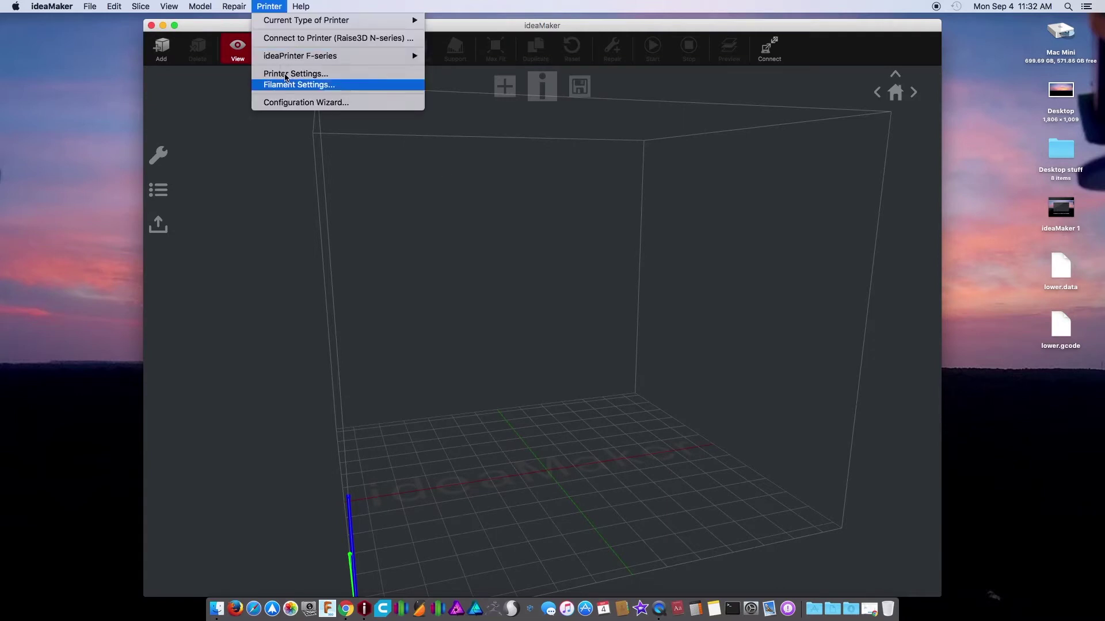
click(293, 85)
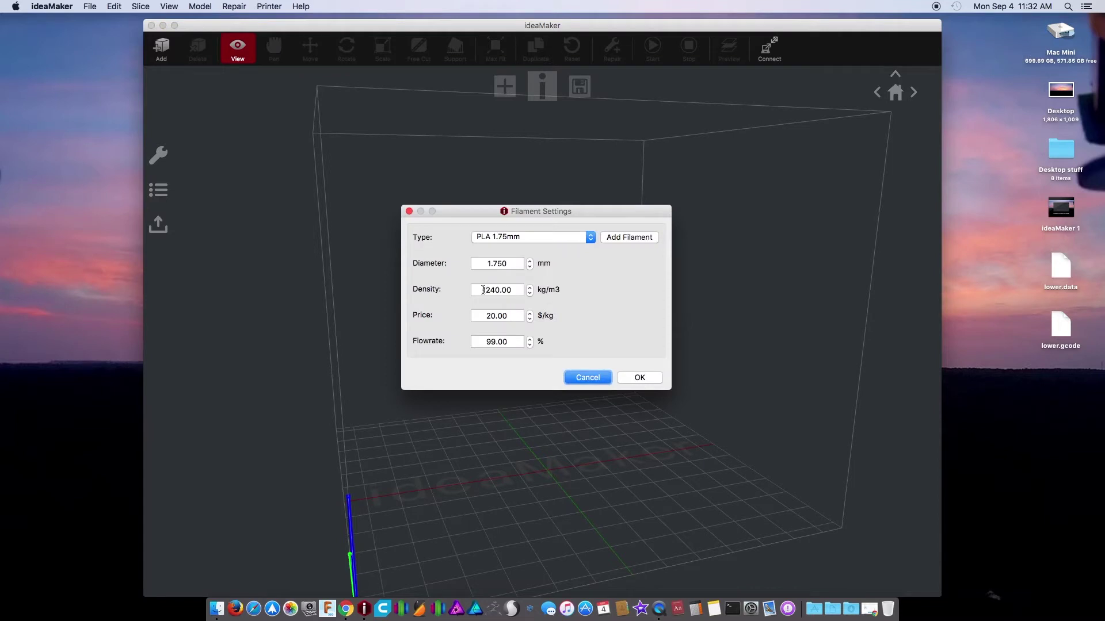
click(615, 238)
click(519, 227)
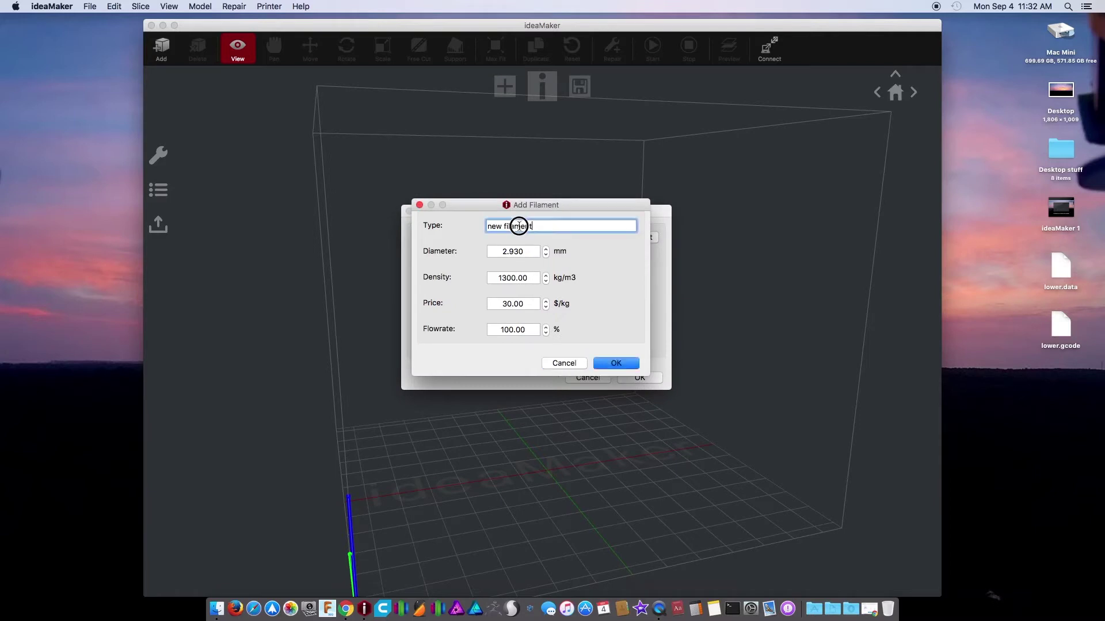
drag(519, 226, 440, 228)
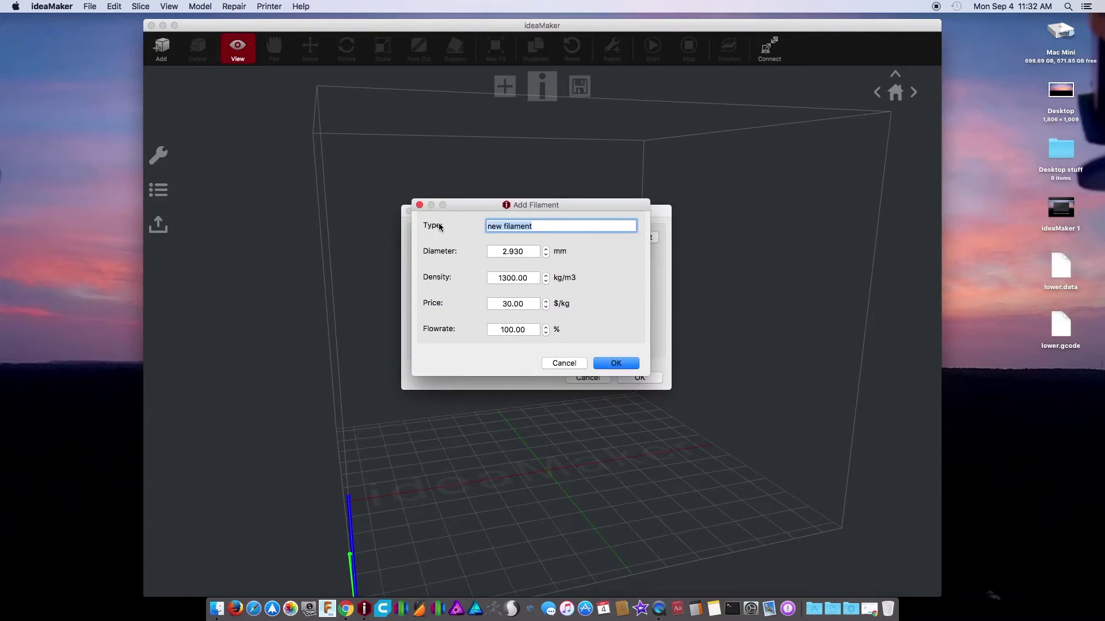
text(Magenta Push Plastics)
key(Tab)
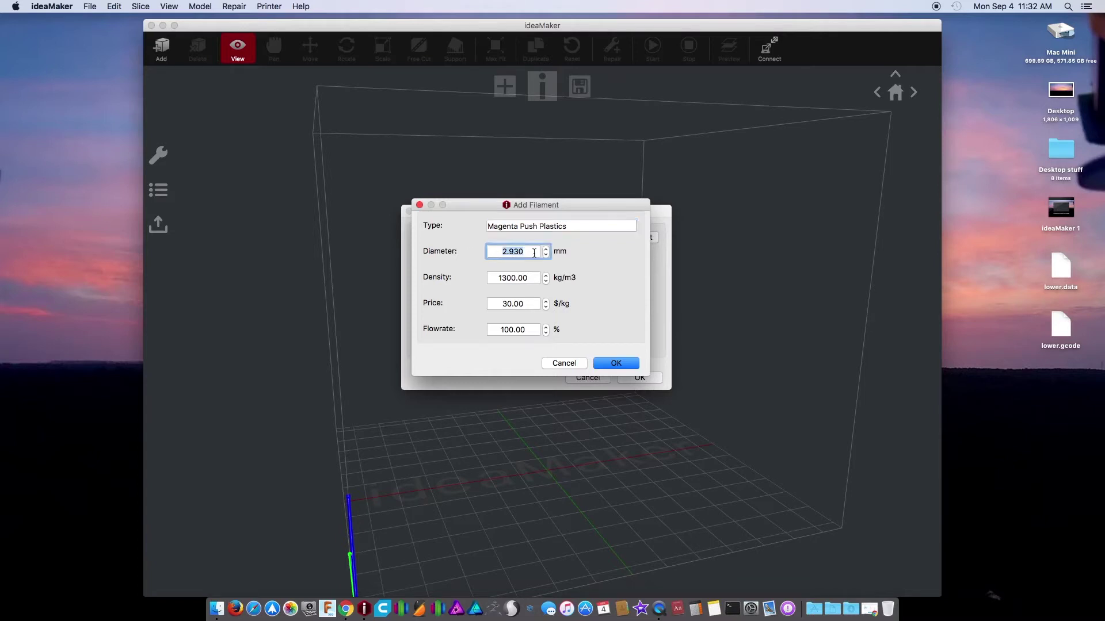
Step: Set the new filament's diameter to 1.75 mm and its price to 22.00 $/kg, and save the filament settings
text(1.75)
drag(497, 302, 530, 301)
text(22)
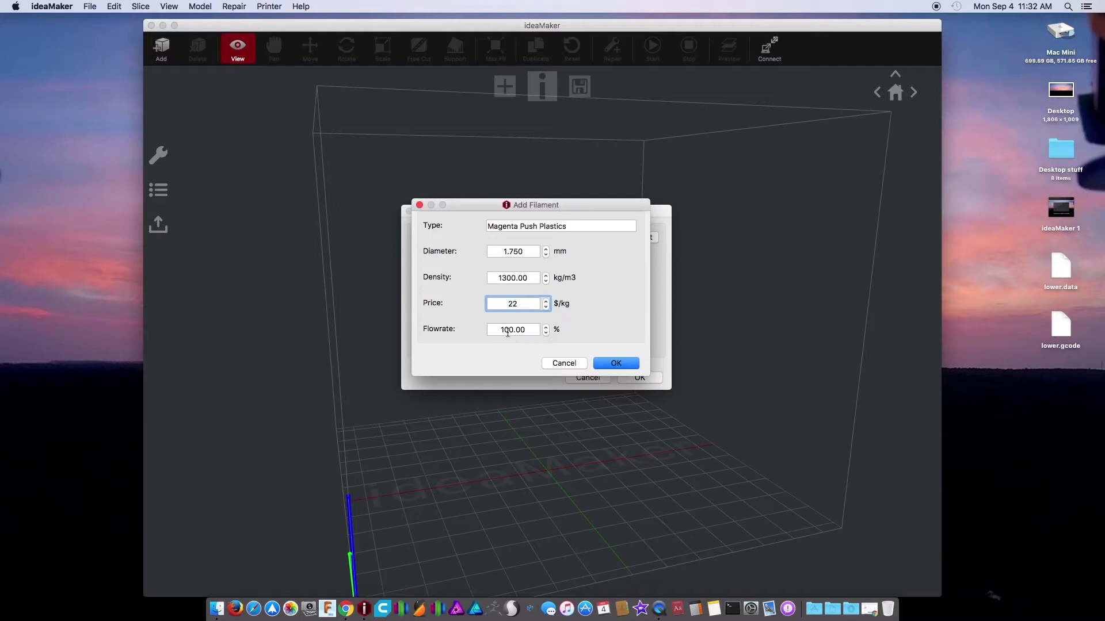
text(.00)
click(617, 364)
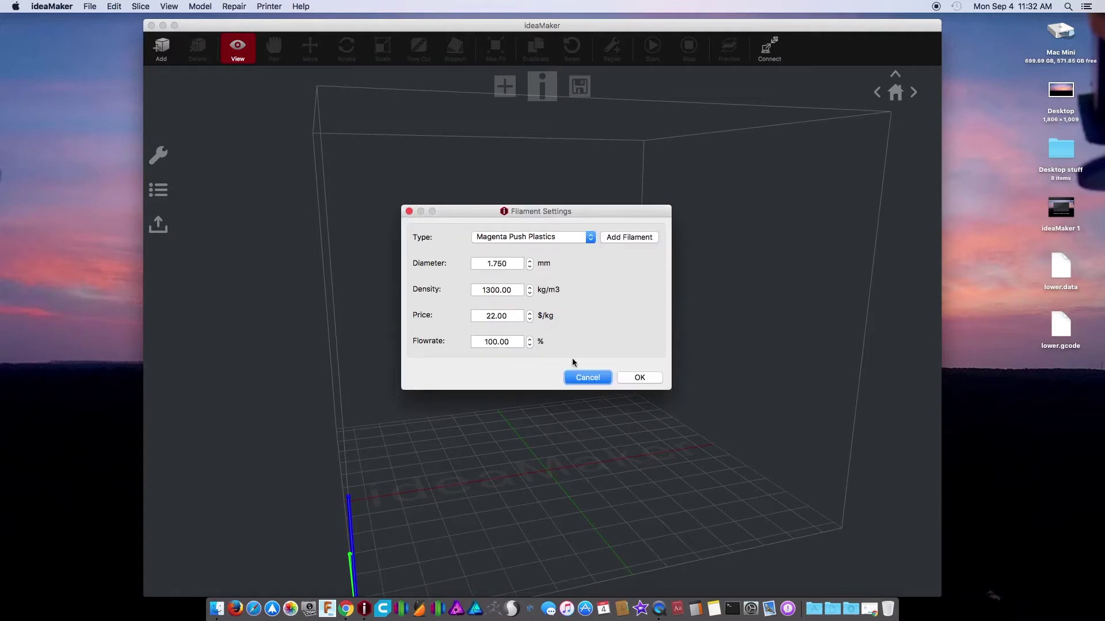
click(621, 377)
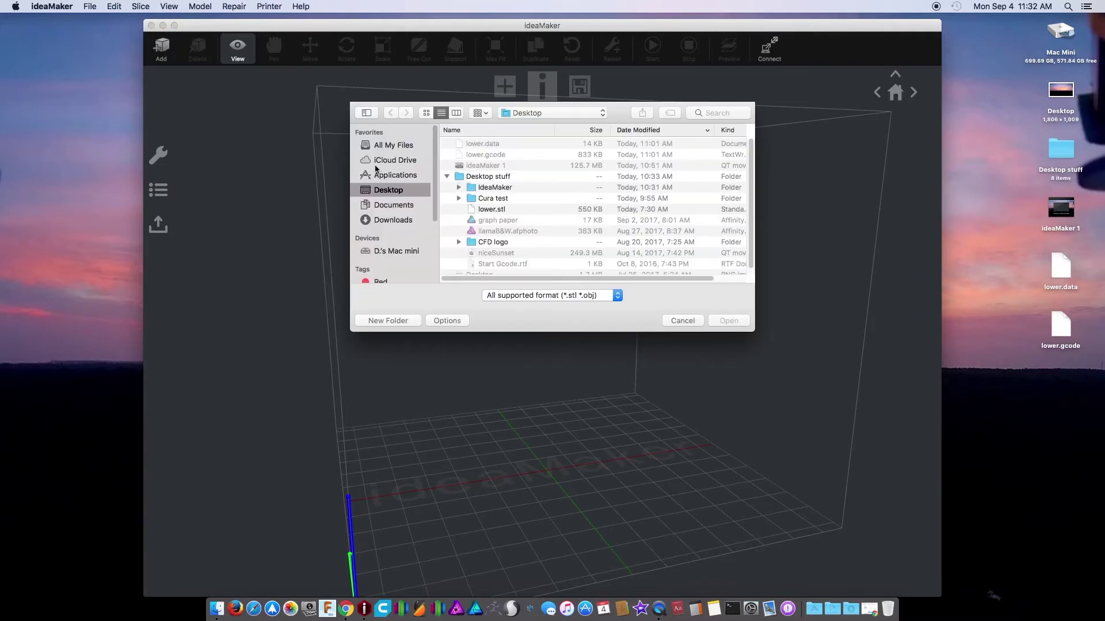
Step: Import the model lower.stl from the Desktop stuff folder onto the build platform
click(489, 209)
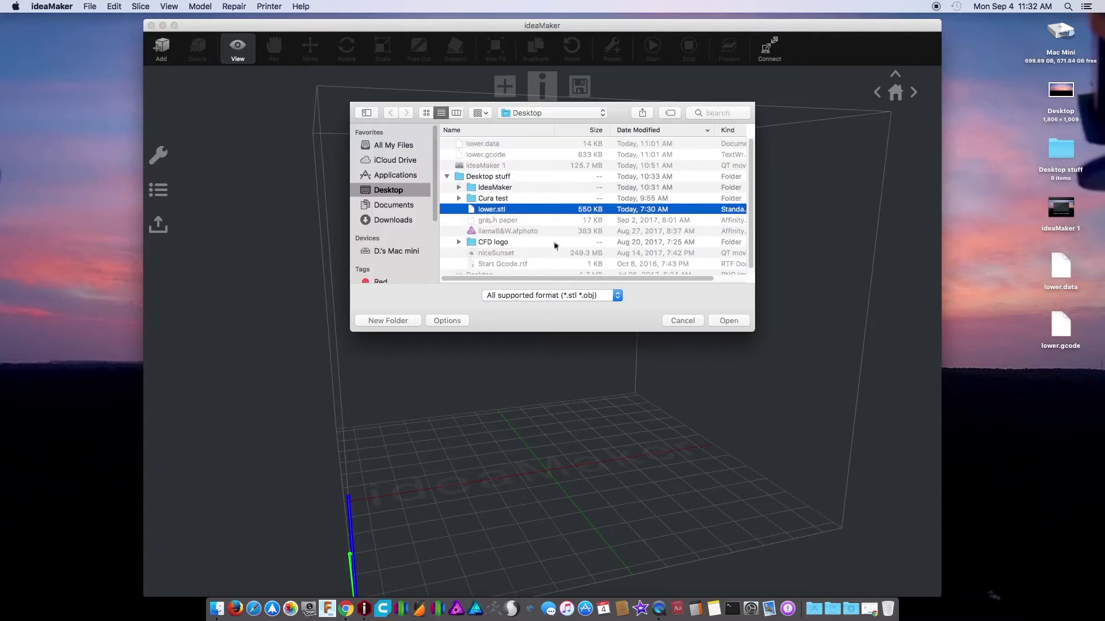
click(731, 323)
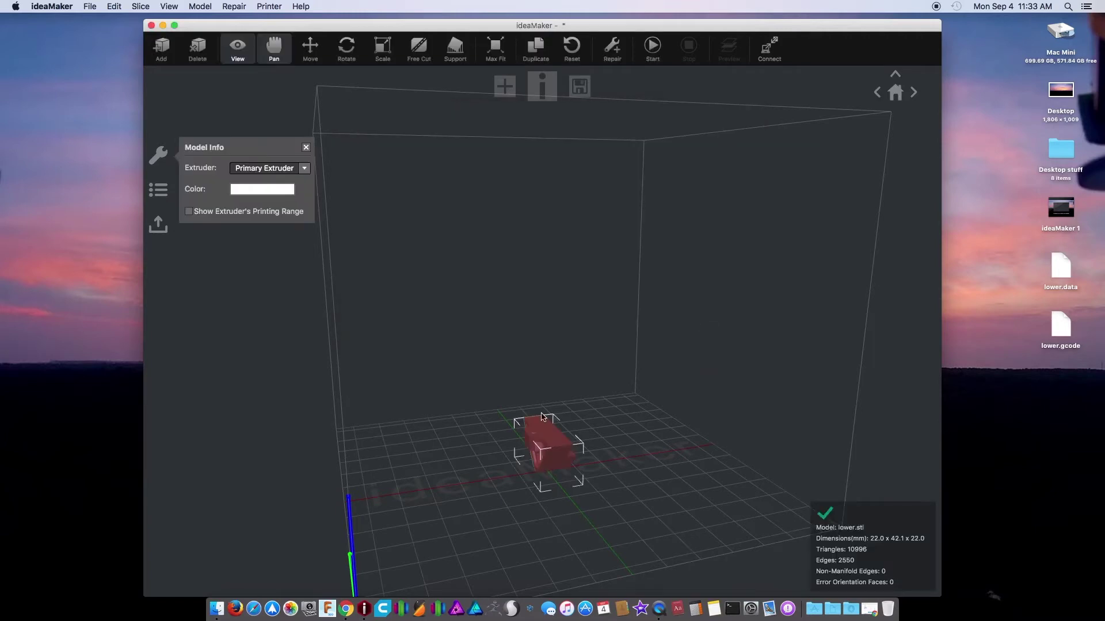
drag(488, 497, 457, 405)
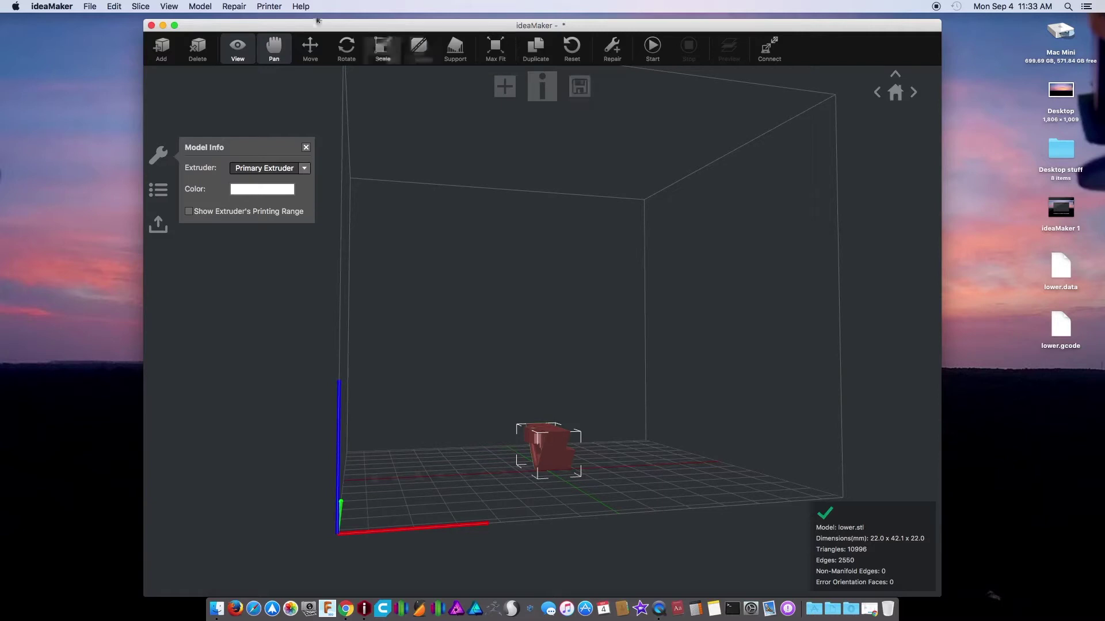
click(237, 49)
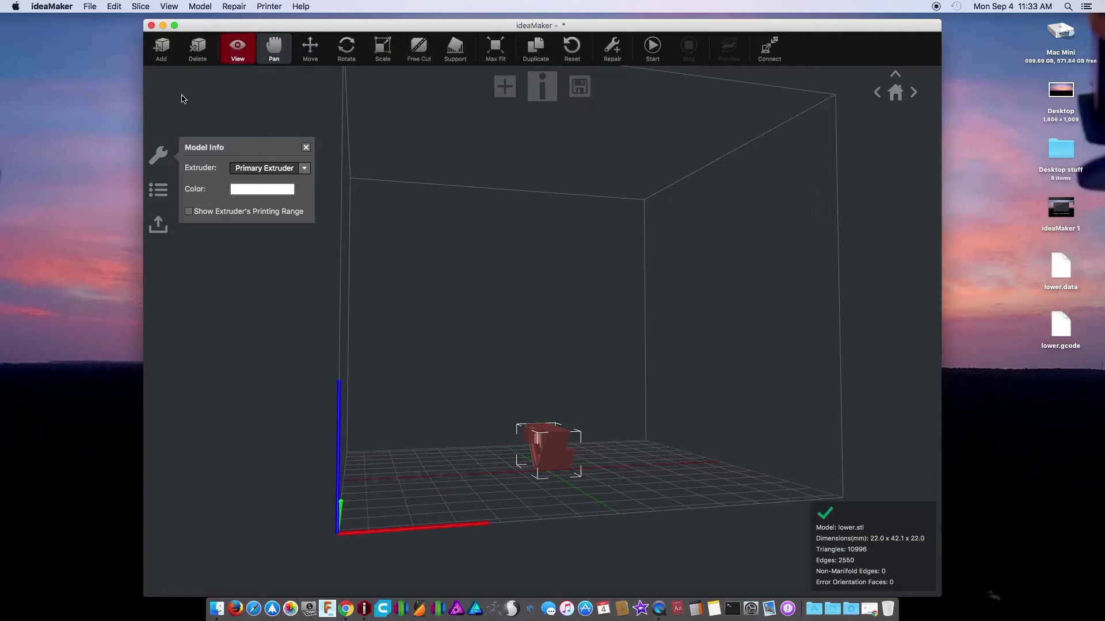
Step: Rotate the imported model 180 degrees about the Y-axis
click(347, 47)
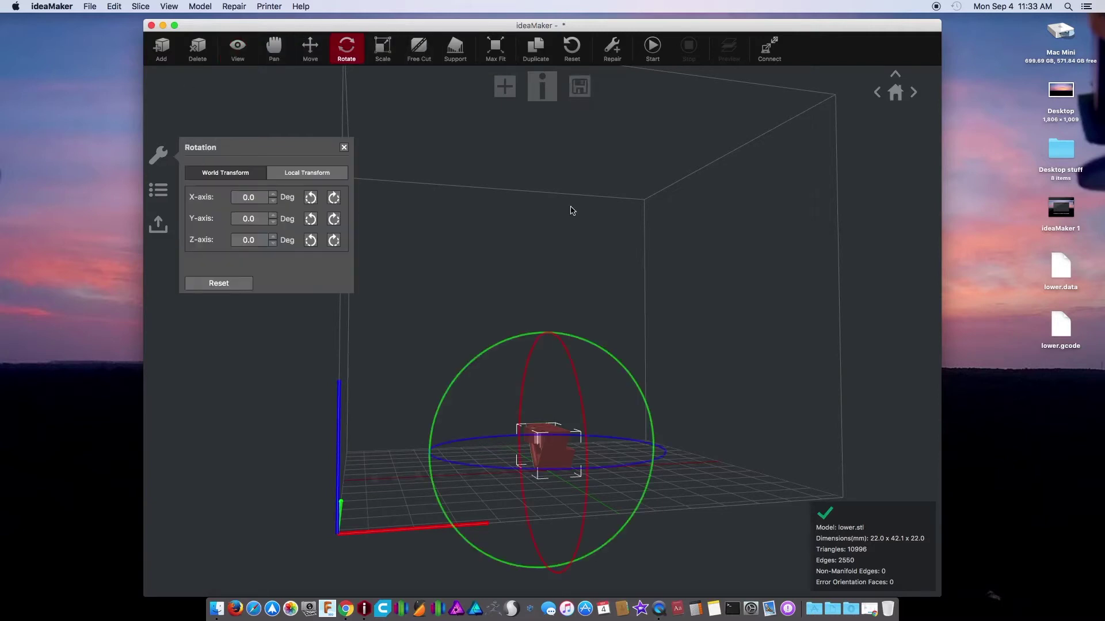
drag(478, 351, 584, 553)
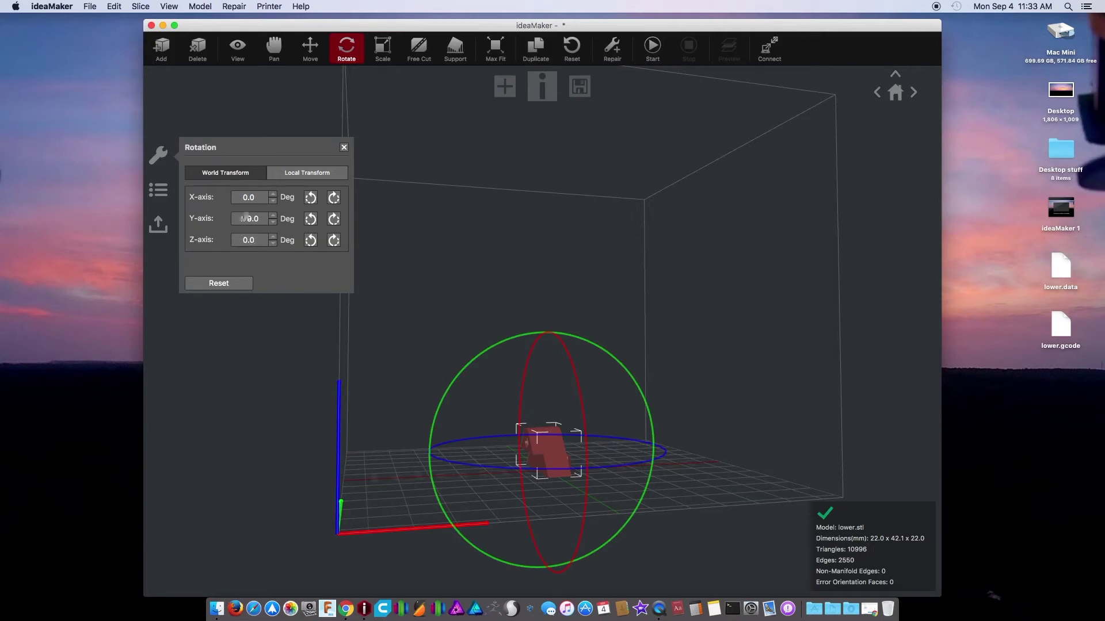
drag(243, 218, 267, 216)
text(180)
click(371, 444)
drag(385, 437, 449, 419)
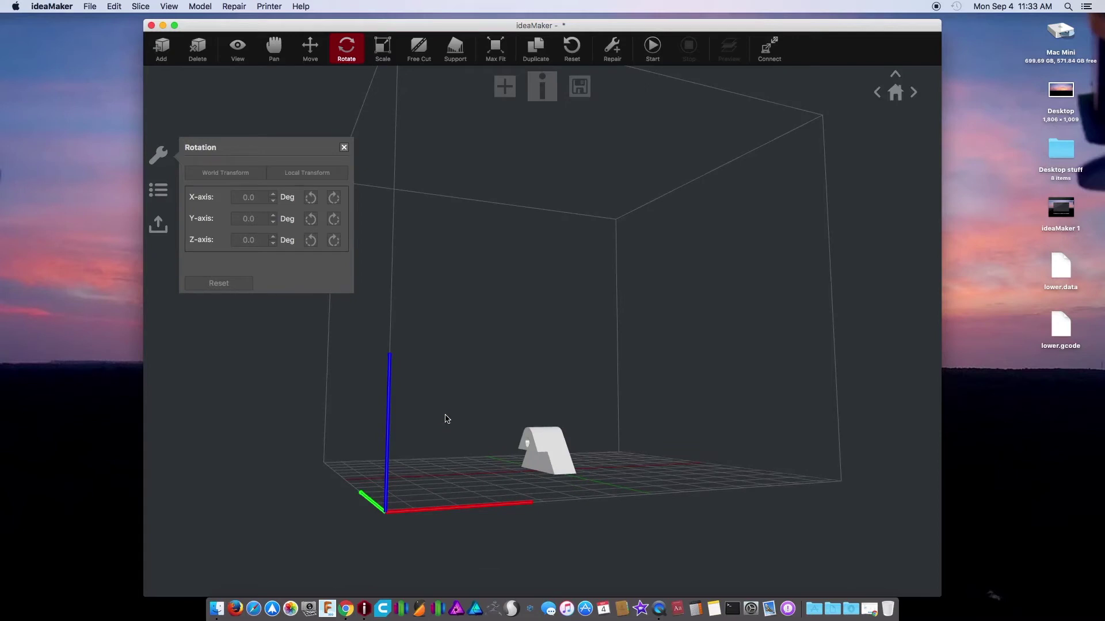
Step: Open the support settings for the lower.stl model and add a row of manual support pillars beneath its overhang
click(455, 44)
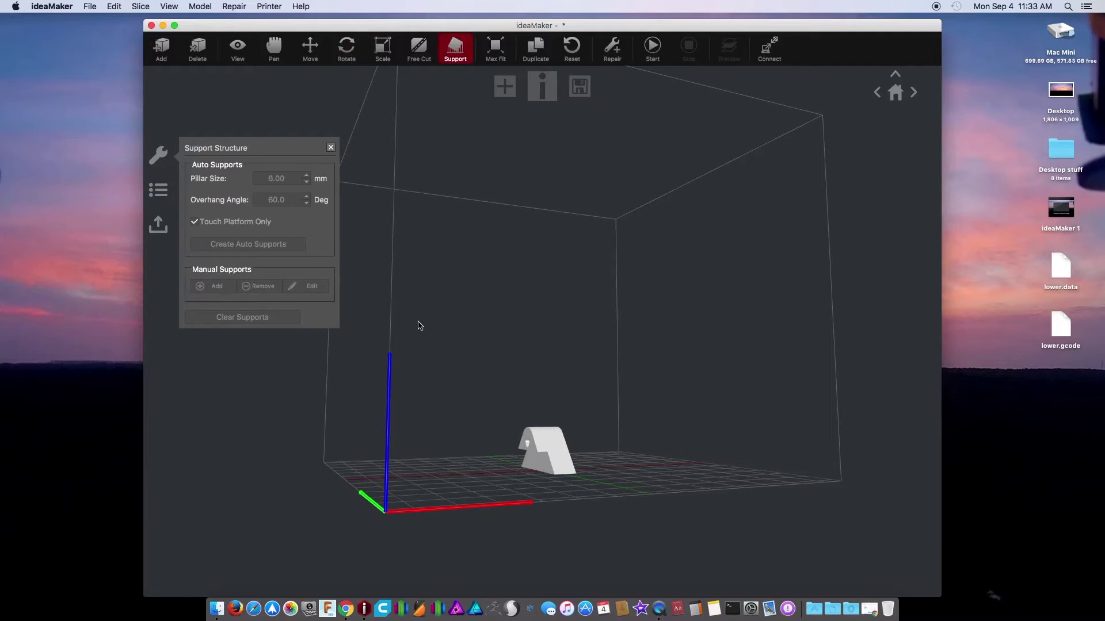
click(561, 438)
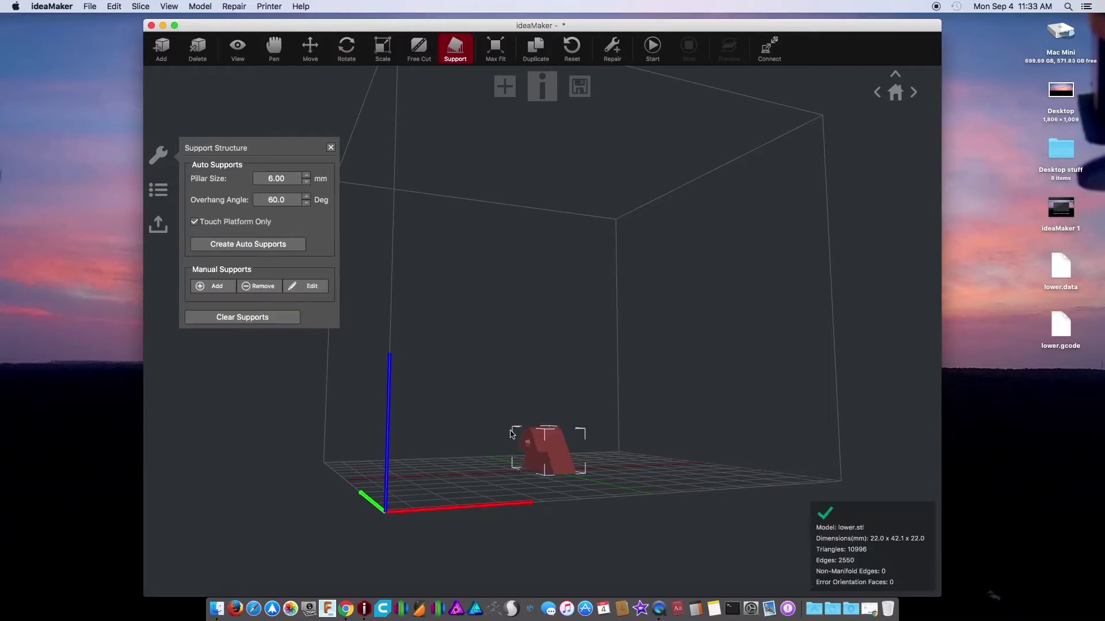
click(217, 287)
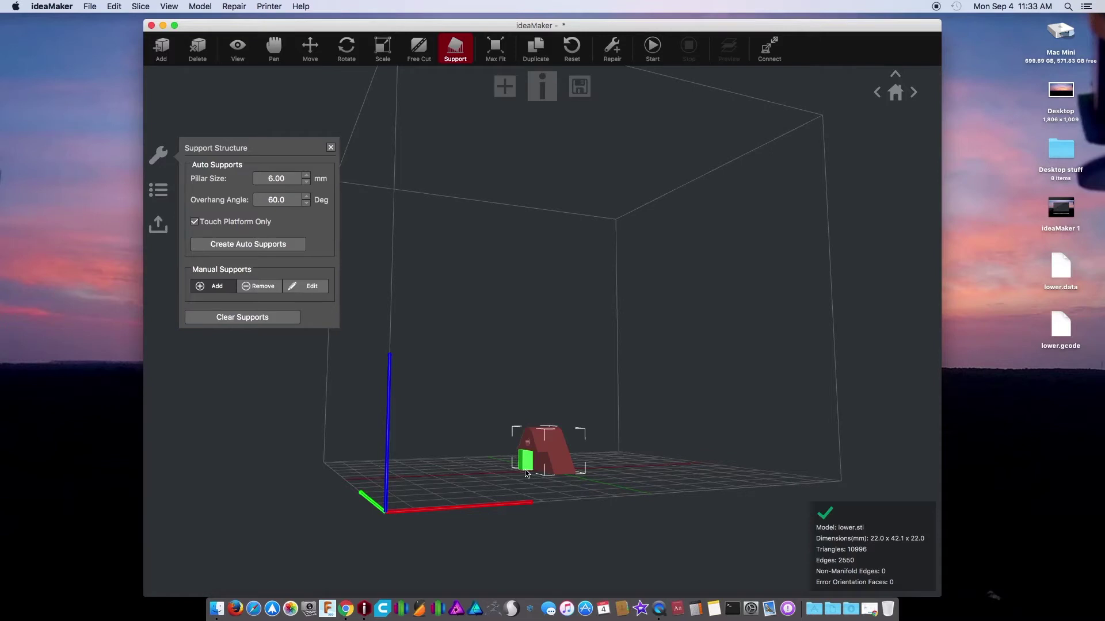
click(524, 472)
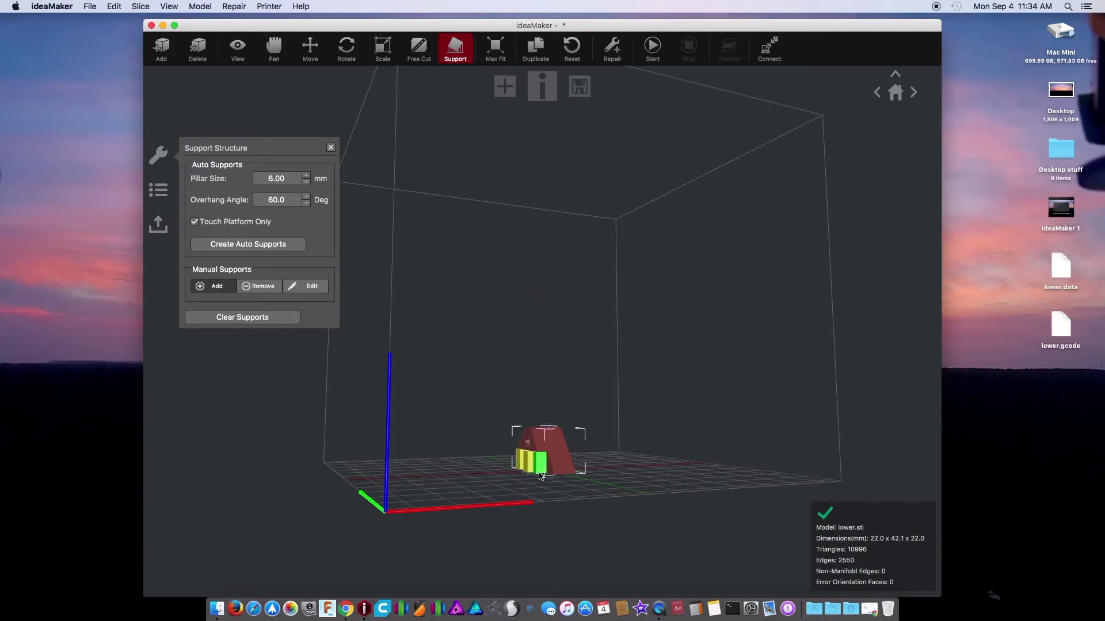
click(539, 473)
drag(508, 489, 512, 557)
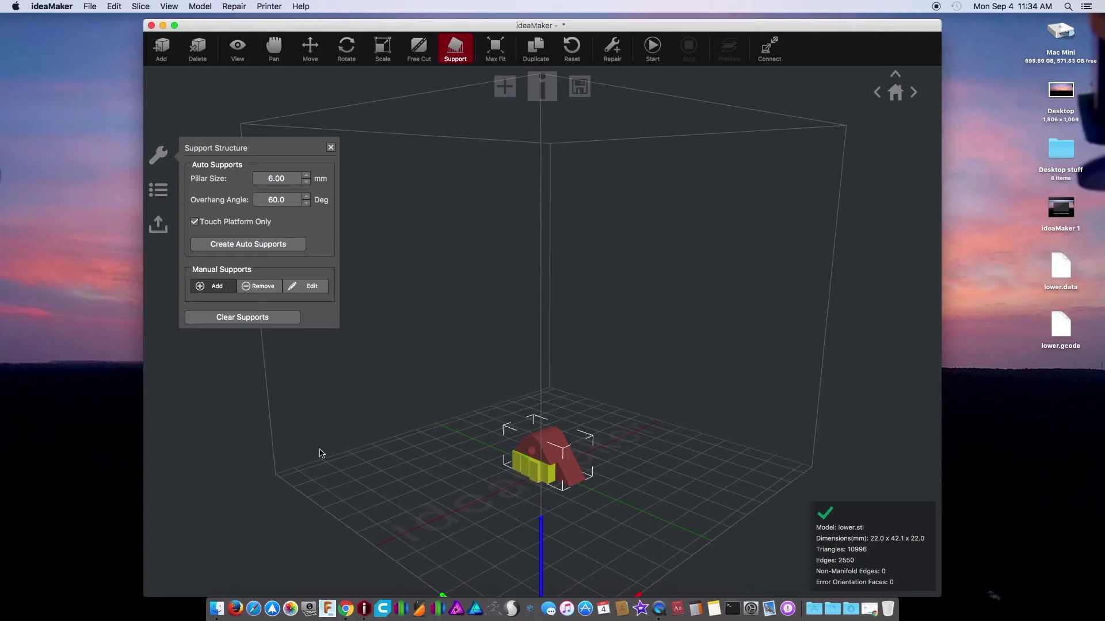
Step: Create auto supports for the model and remove two of the middle pillars
click(228, 246)
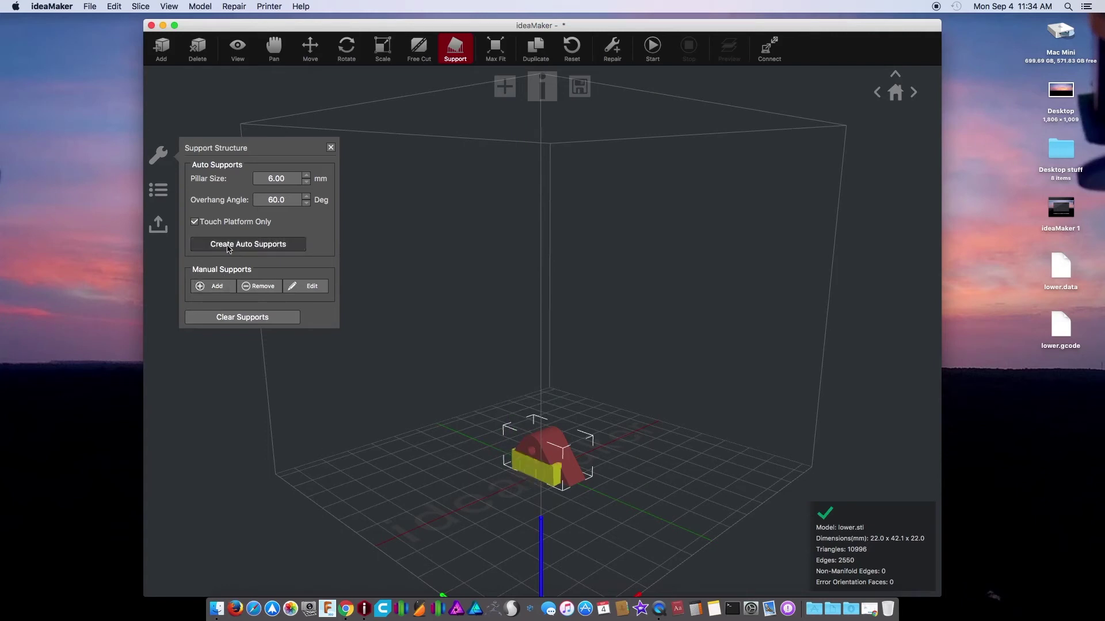
click(256, 288)
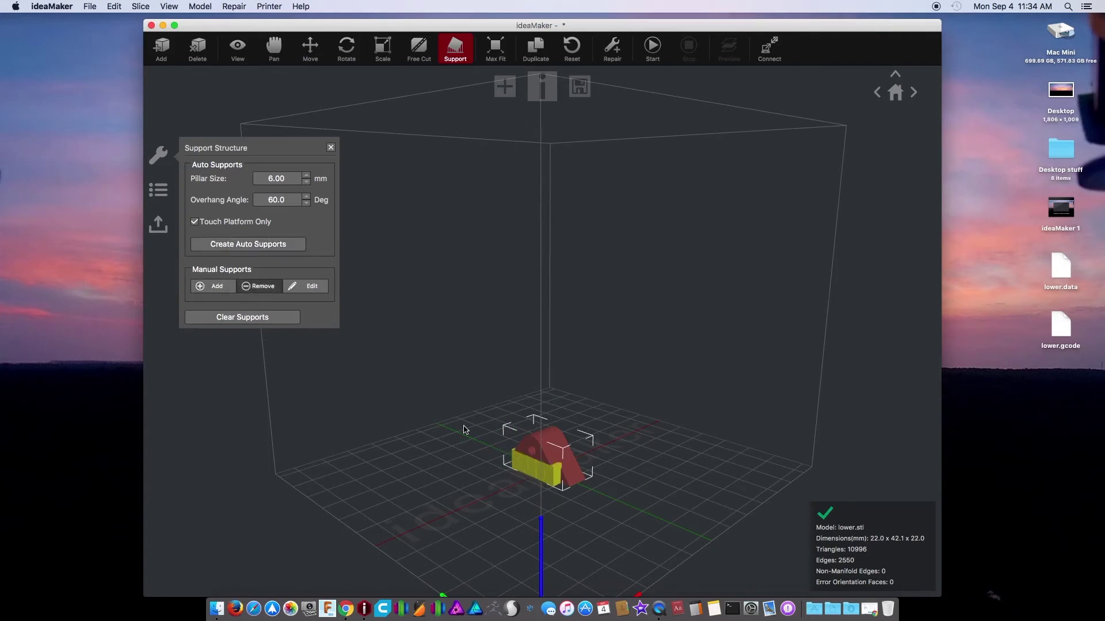
click(540, 470)
click(533, 468)
Step: Add a manual support pillar in the gap under the overhang, enable support editing, and clear all supports
click(220, 287)
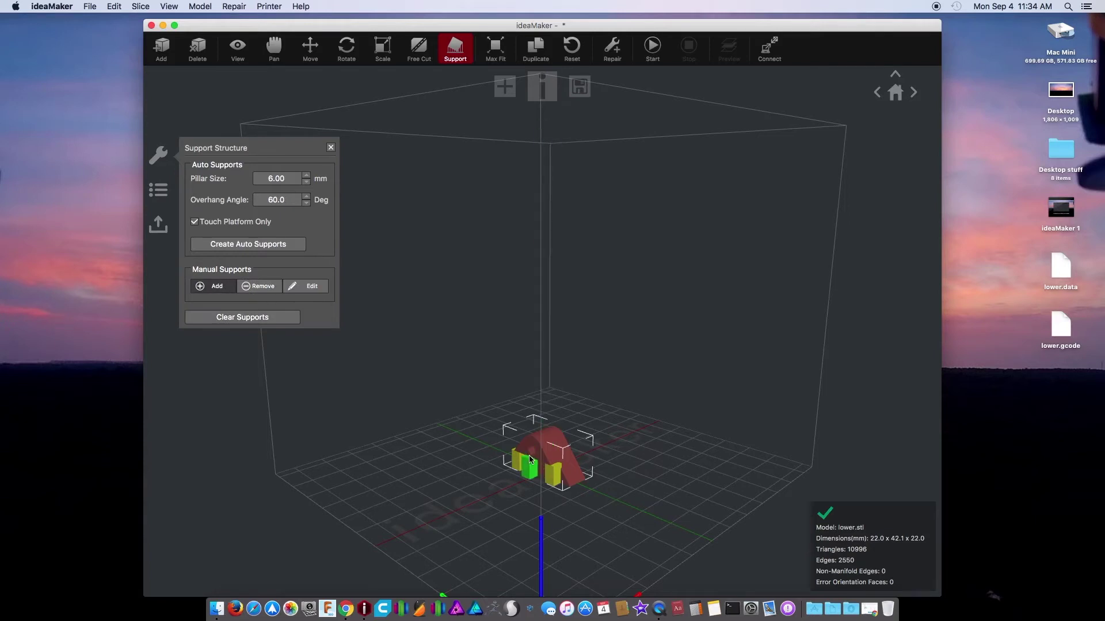
click(530, 459)
click(298, 286)
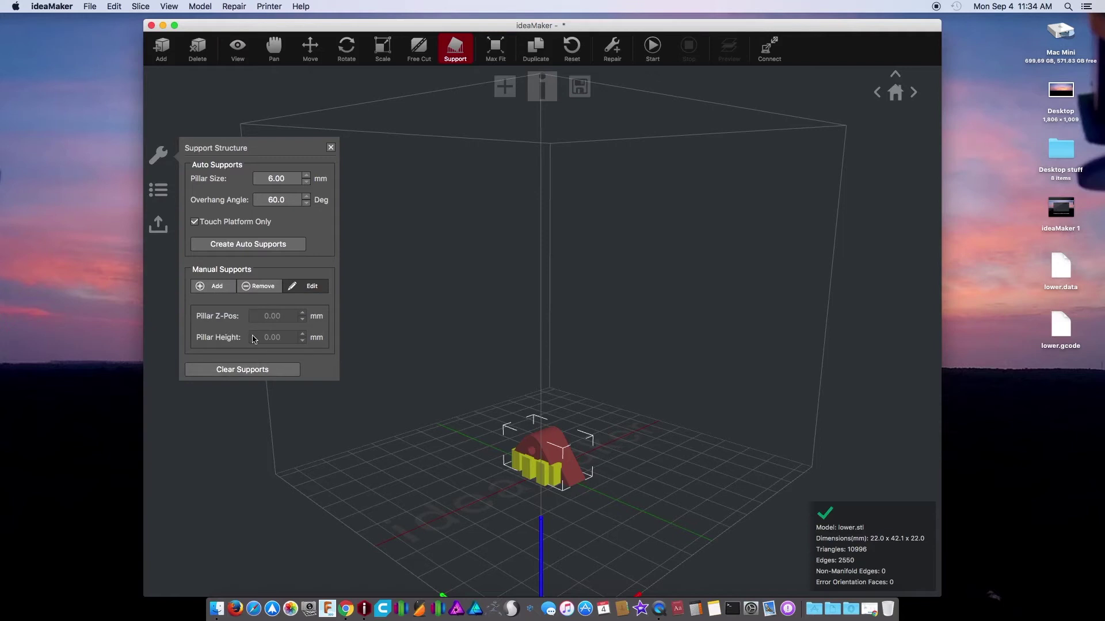
click(219, 370)
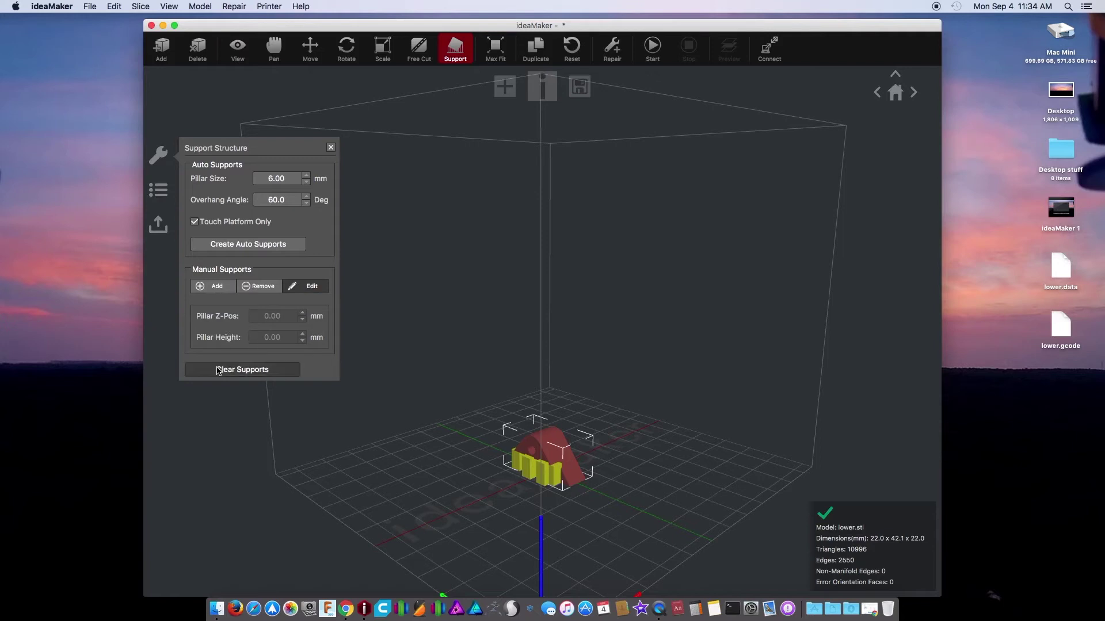
Step: Create auto supports for the model and remove pillars so that three spaced pillars remain under the overhang
click(221, 244)
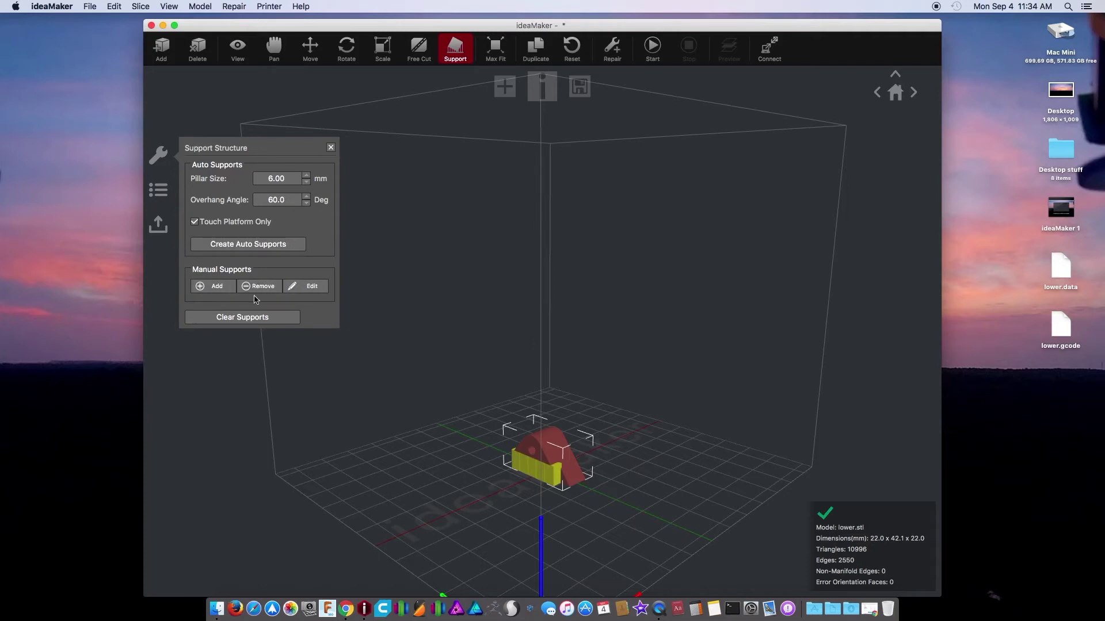
click(271, 287)
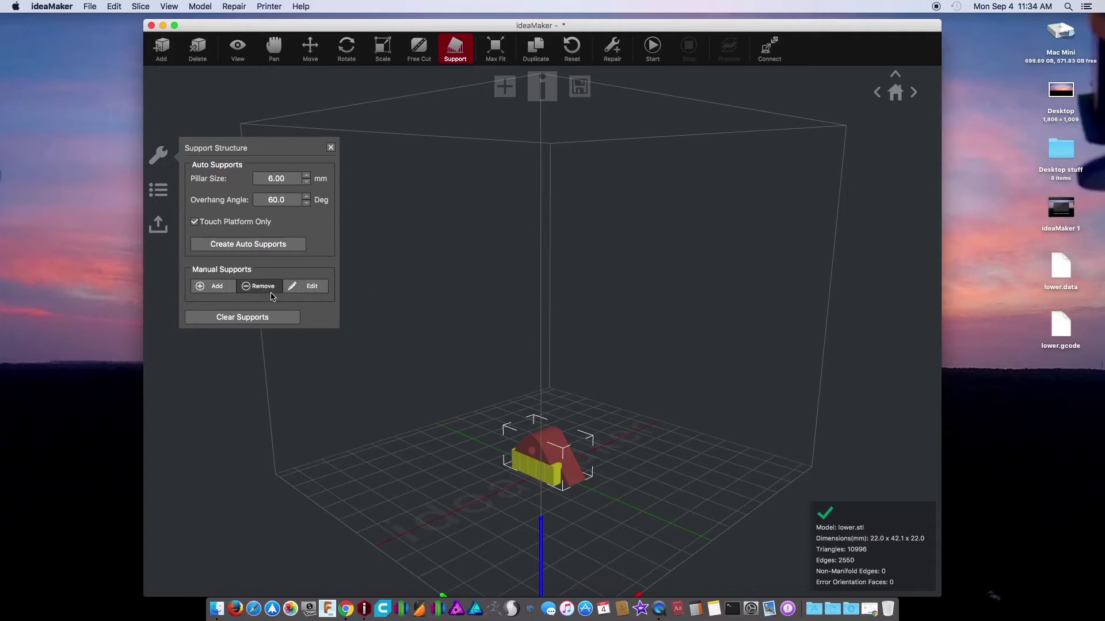
click(540, 476)
drag(624, 515, 566, 214)
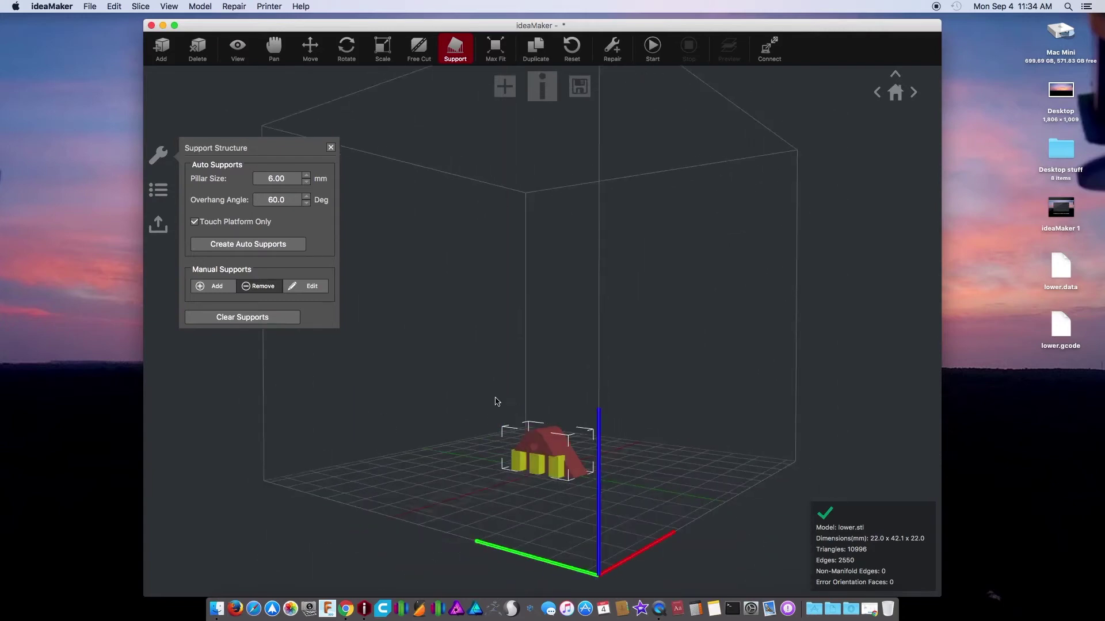
click(482, 501)
drag(483, 502, 291, 452)
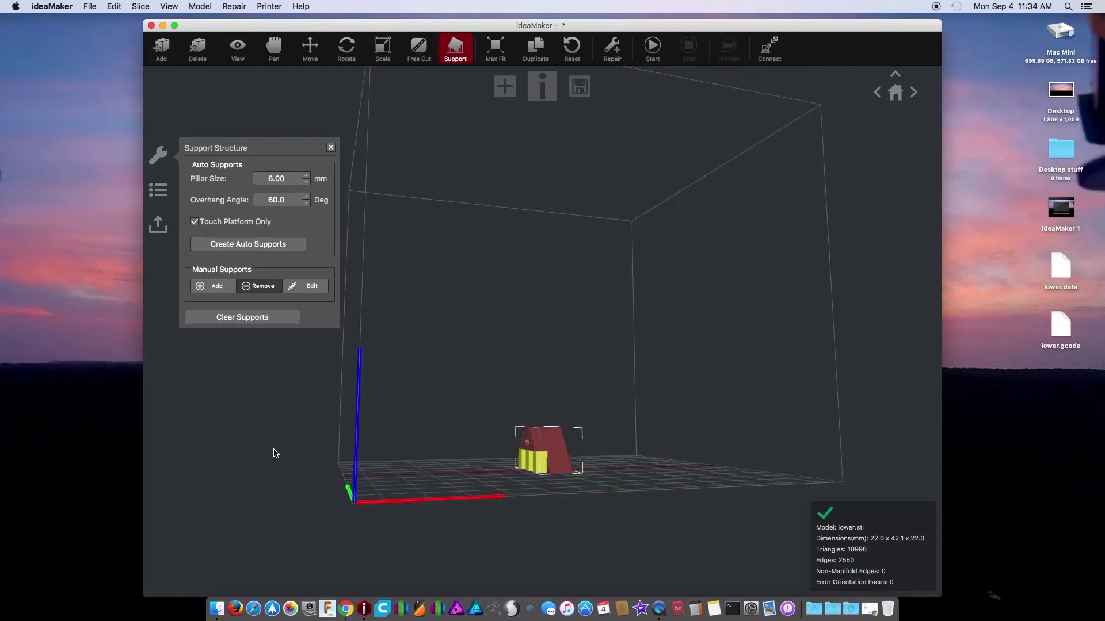
drag(414, 493, 574, 507)
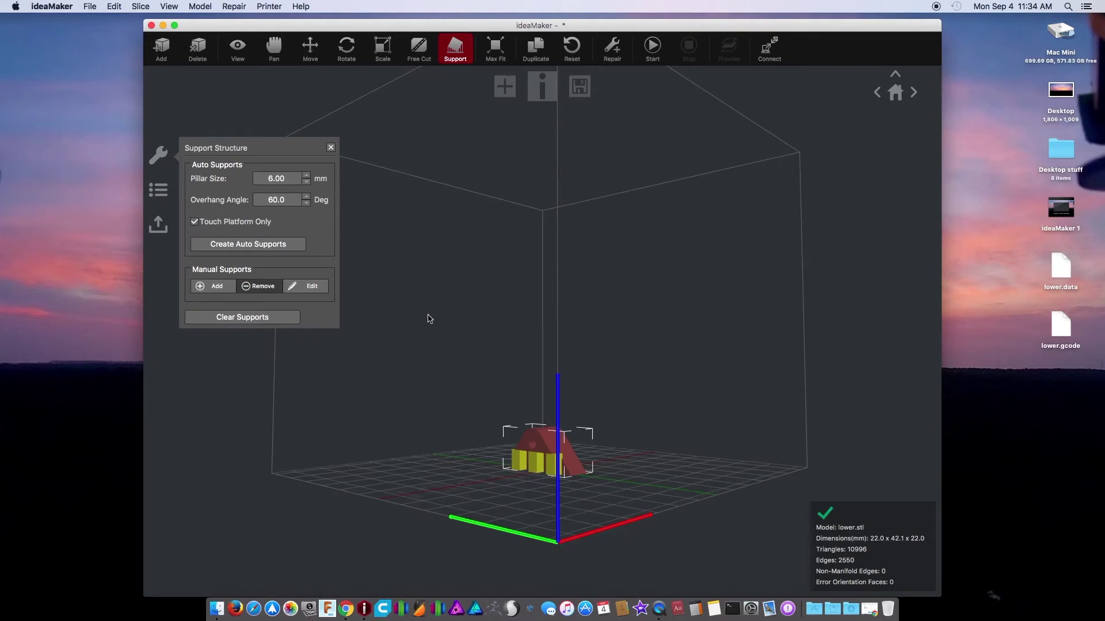
drag(474, 363, 530, 406)
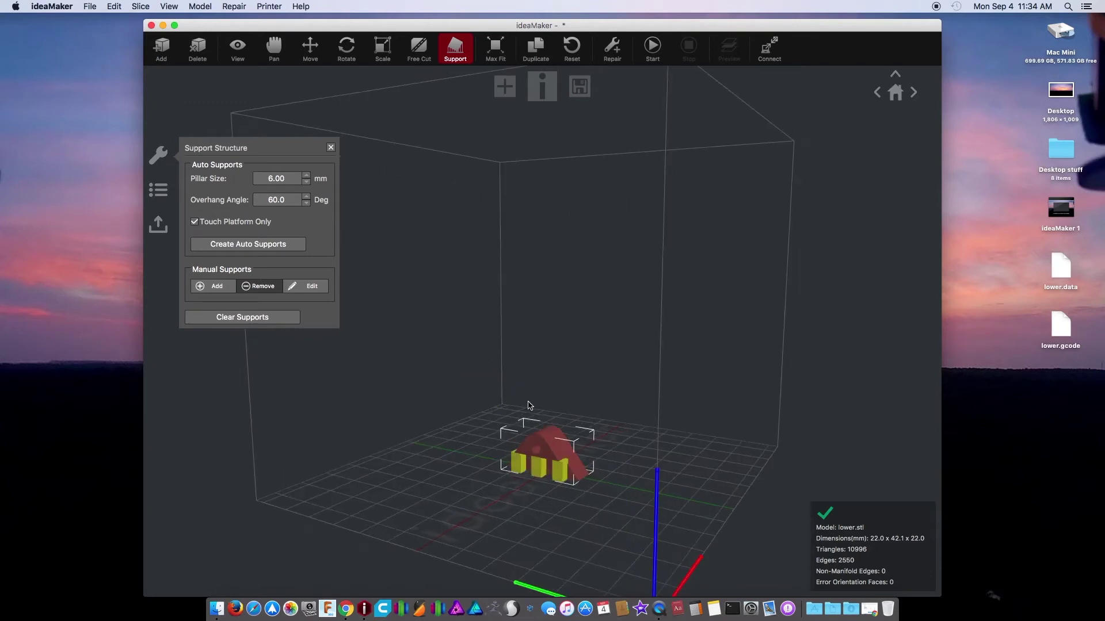
Step: Start slicing and view the templates available for the Max Micron printer type
click(650, 46)
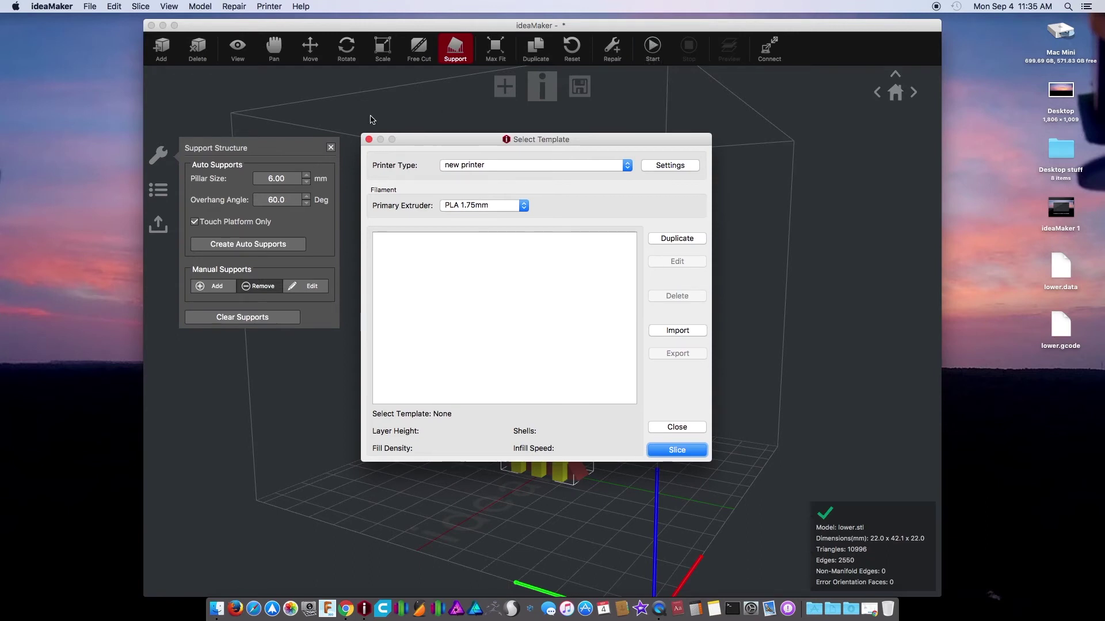
click(472, 165)
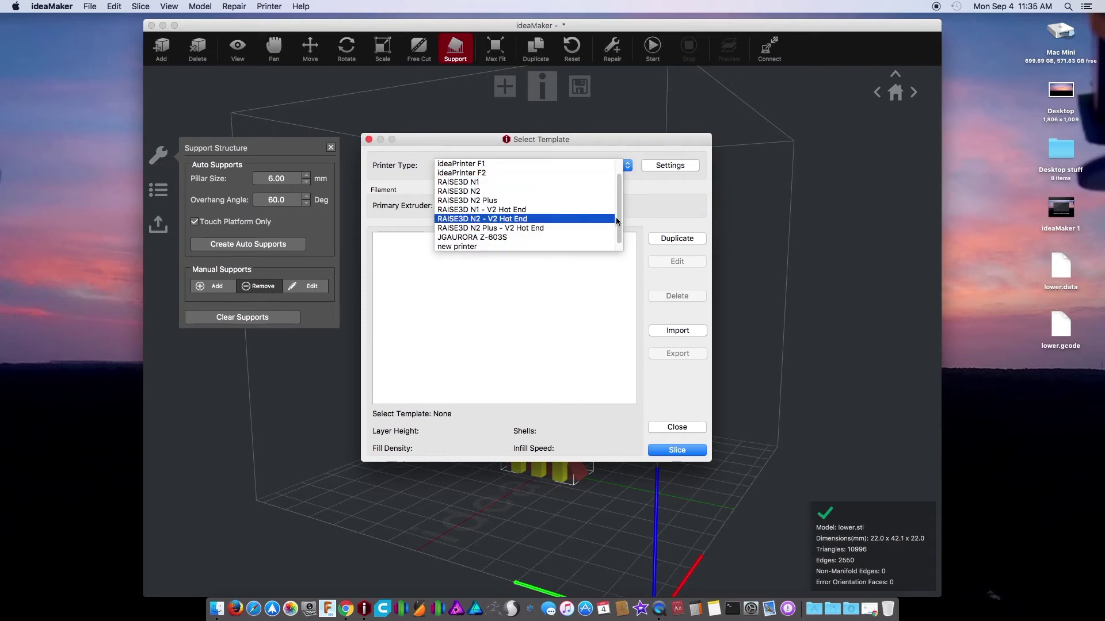
click(618, 219)
mouse_move(618, 220)
mouse_down()
mouse_move(616, 177)
mouse_move(617, 224)
mouse_up()
click(445, 247)
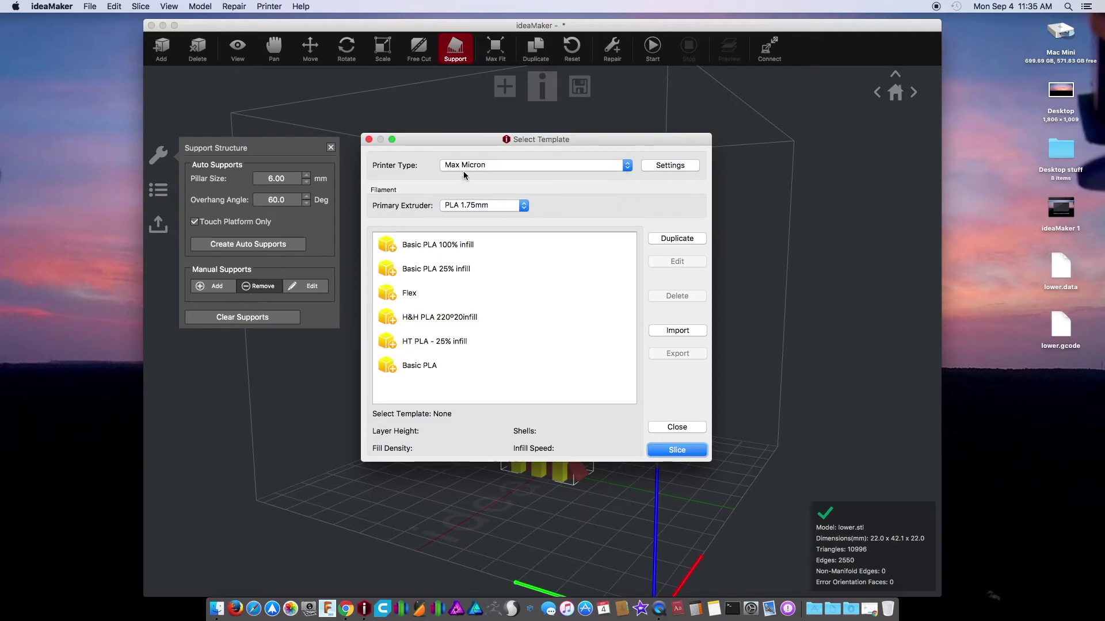
Step: Set the printer type for slicing back to new printer
click(626, 167)
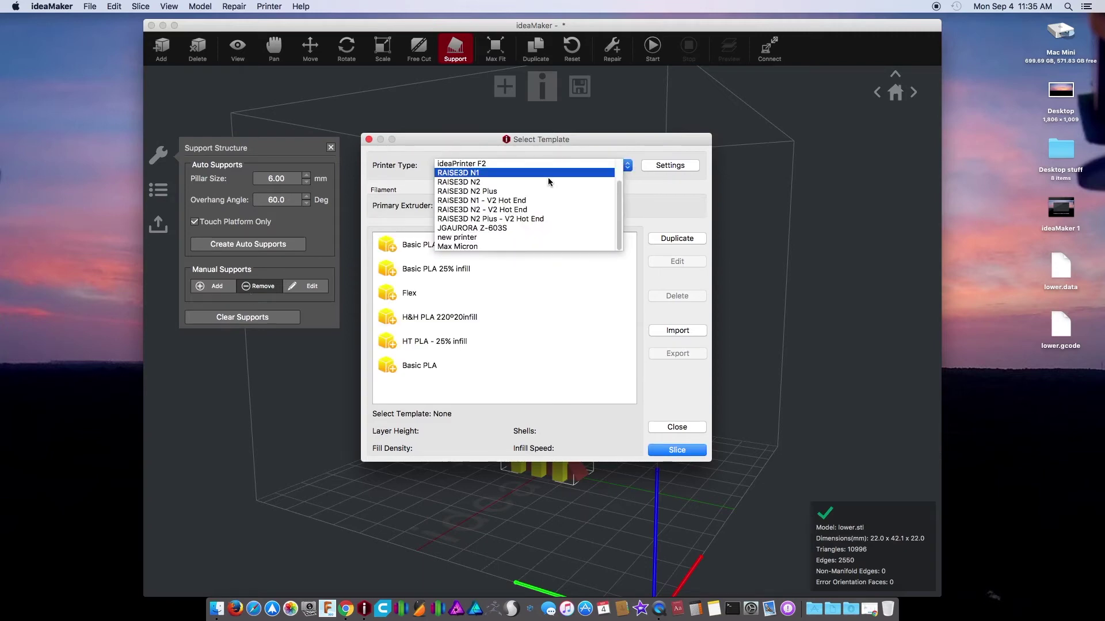
click(522, 239)
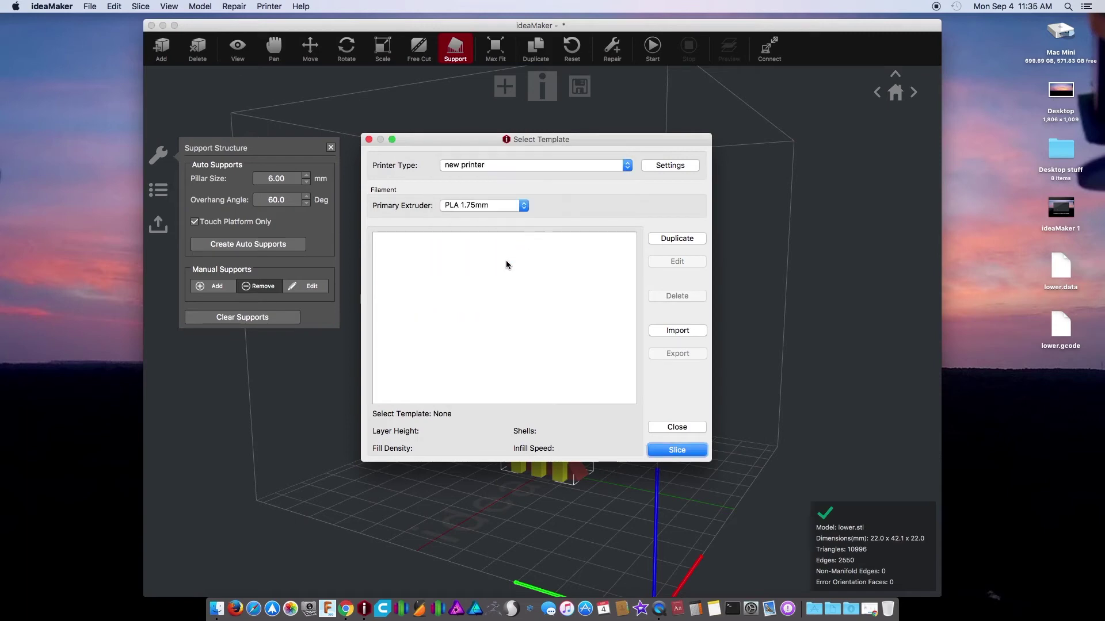
click(459, 282)
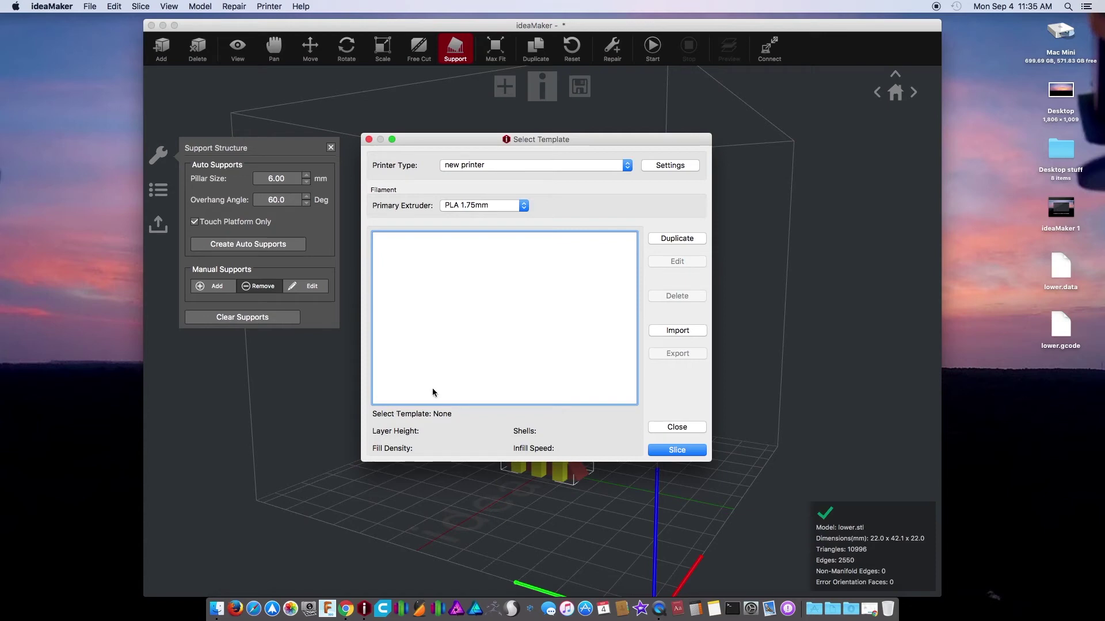
click(677, 240)
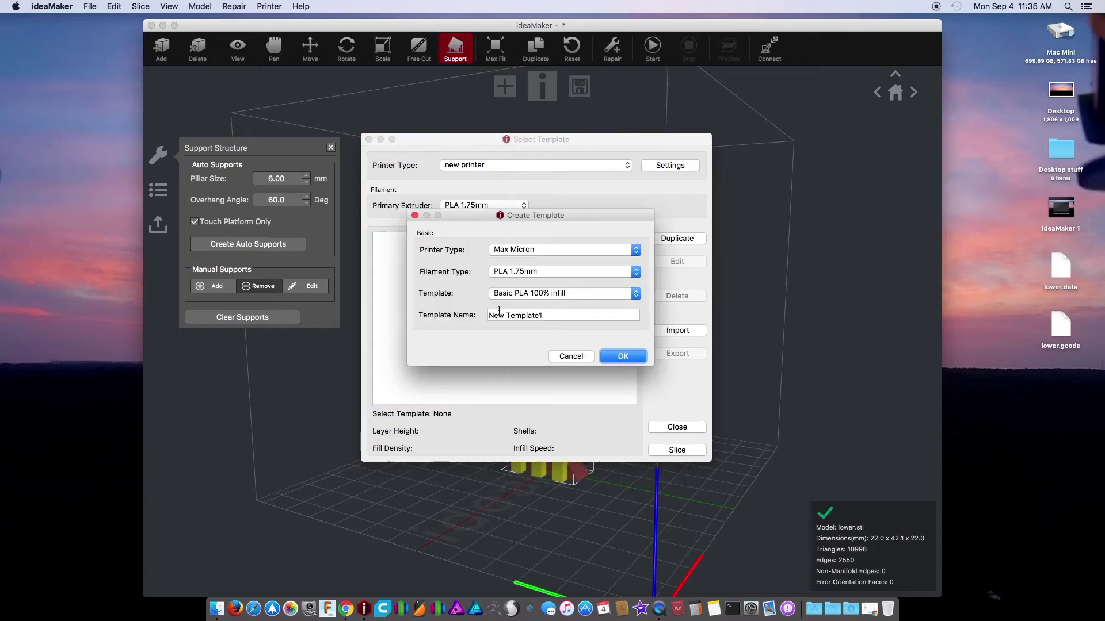
click(570, 249)
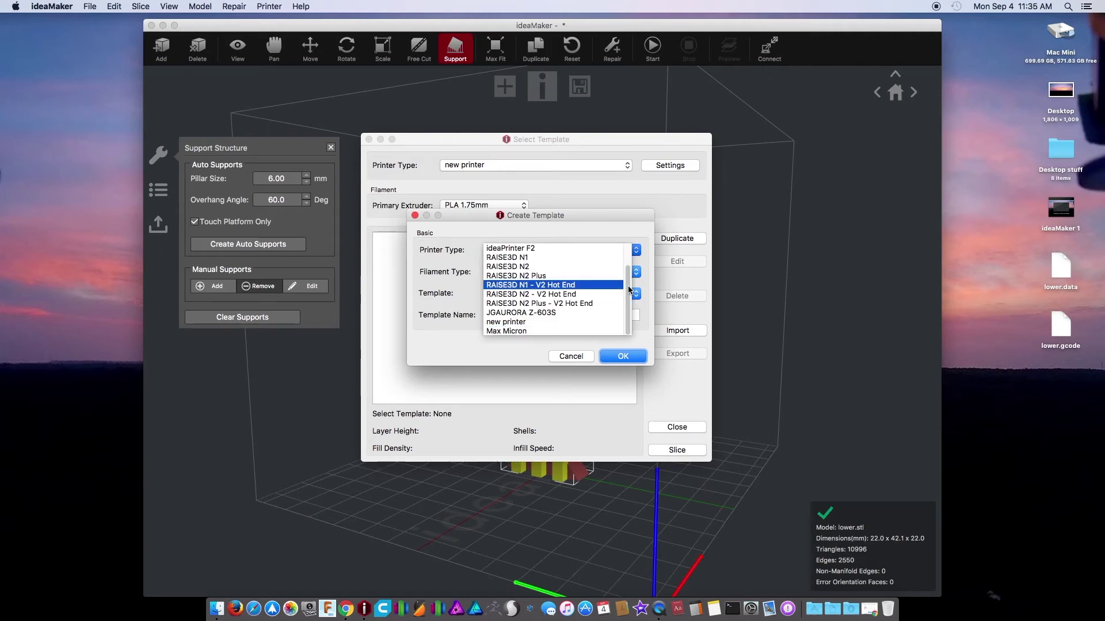
click(506, 322)
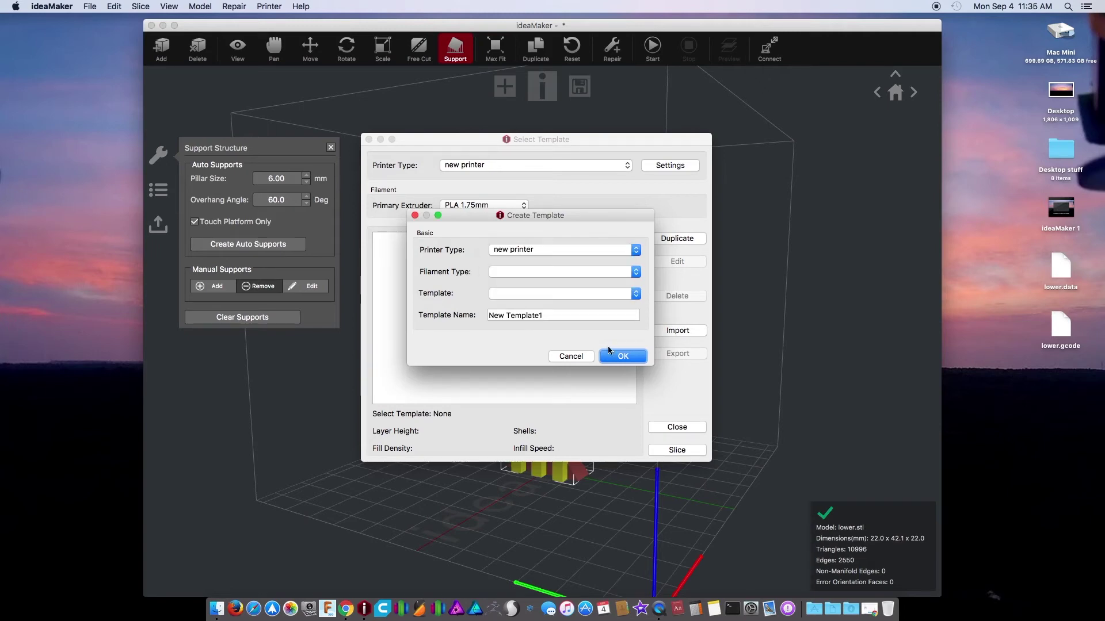
click(547, 250)
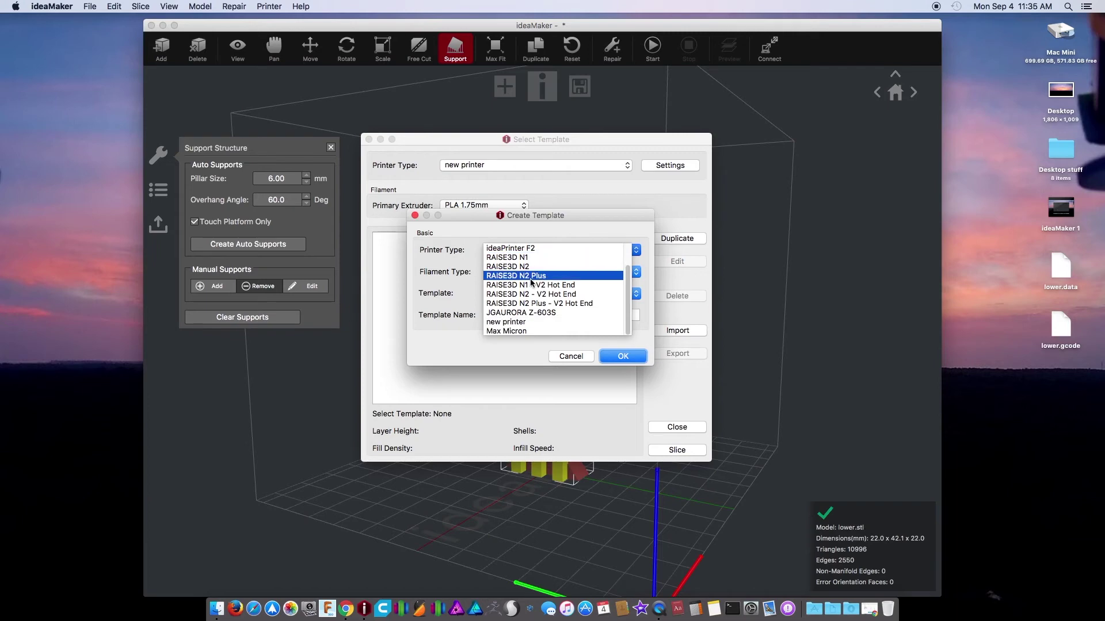
click(608, 344)
click(570, 357)
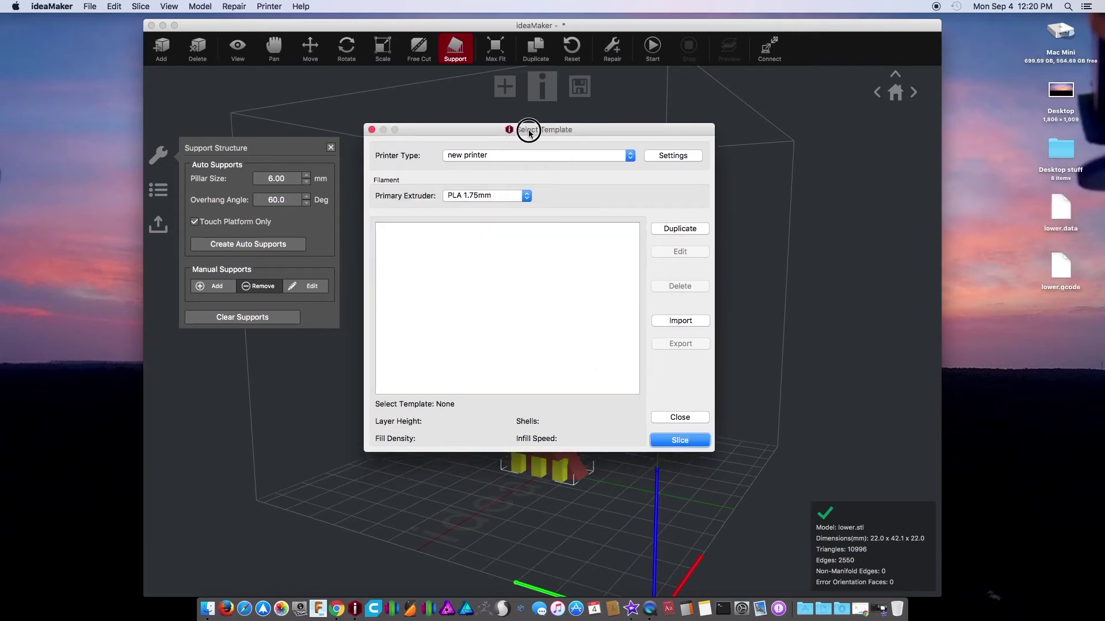
Step: Start duplicating a template from the RAISE3D N1 printer type, using PLA 1.75mm and High Quality - N1 - PLA
drag(518, 131, 520, 155)
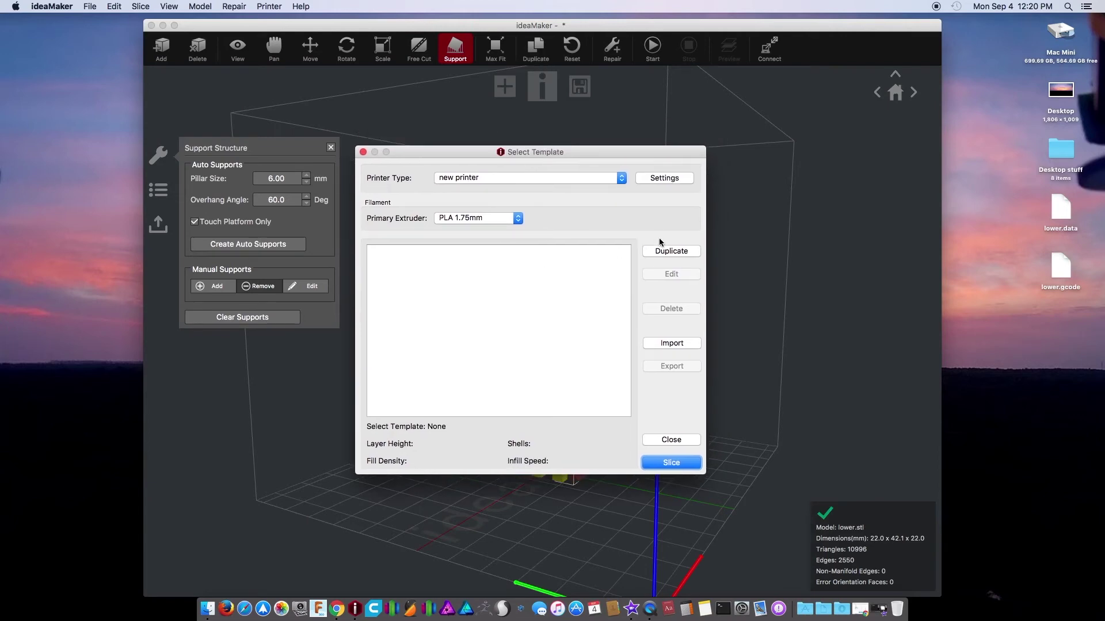
click(671, 252)
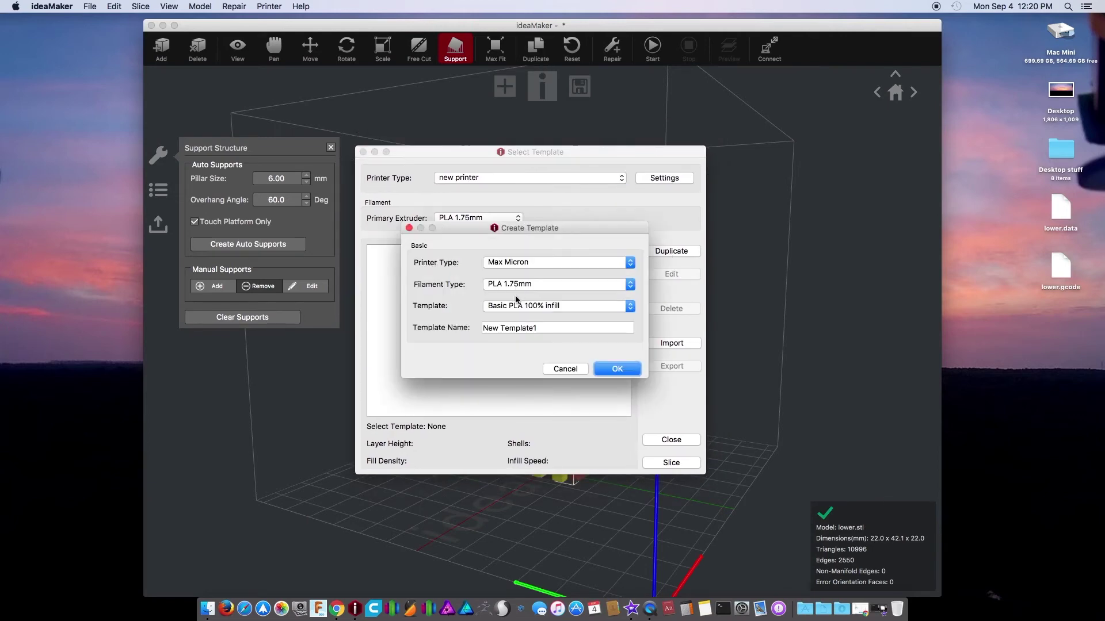
click(524, 261)
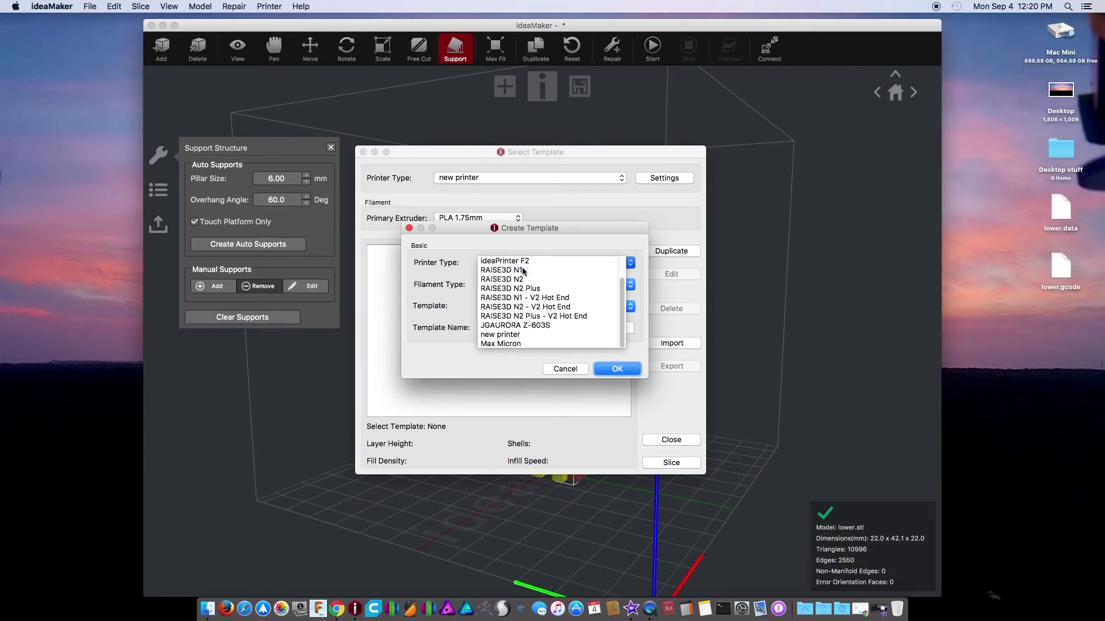
click(522, 267)
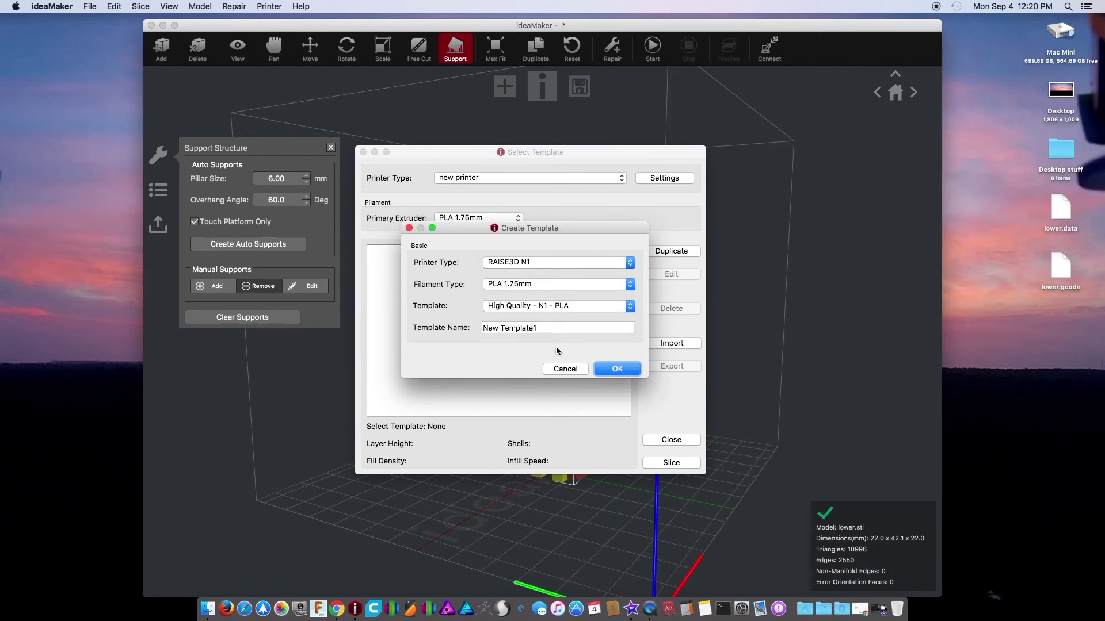
Step: Name the duplicated template "my new filament" and confirm its creation
triple_click(557, 328)
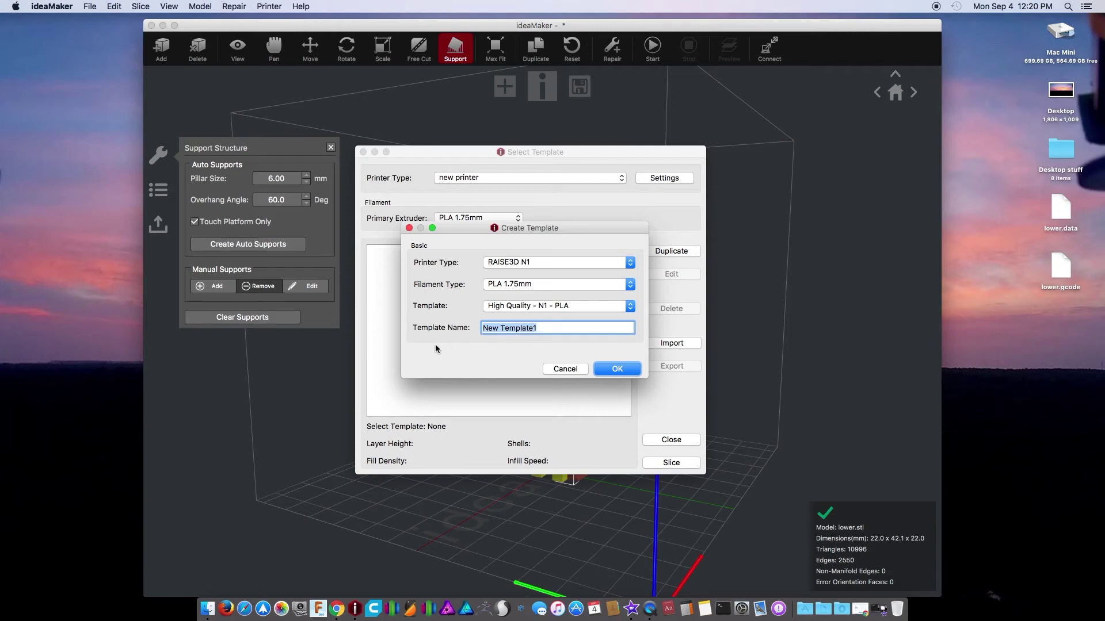
text(my nee)
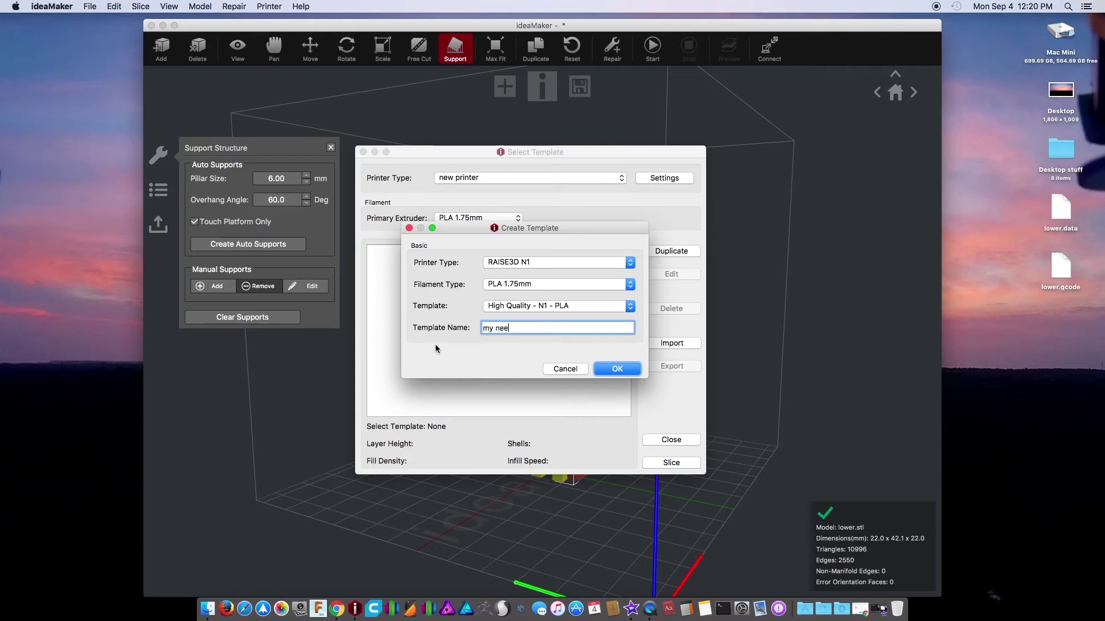
key(BackSpace)
text(w filament)
key(Return)
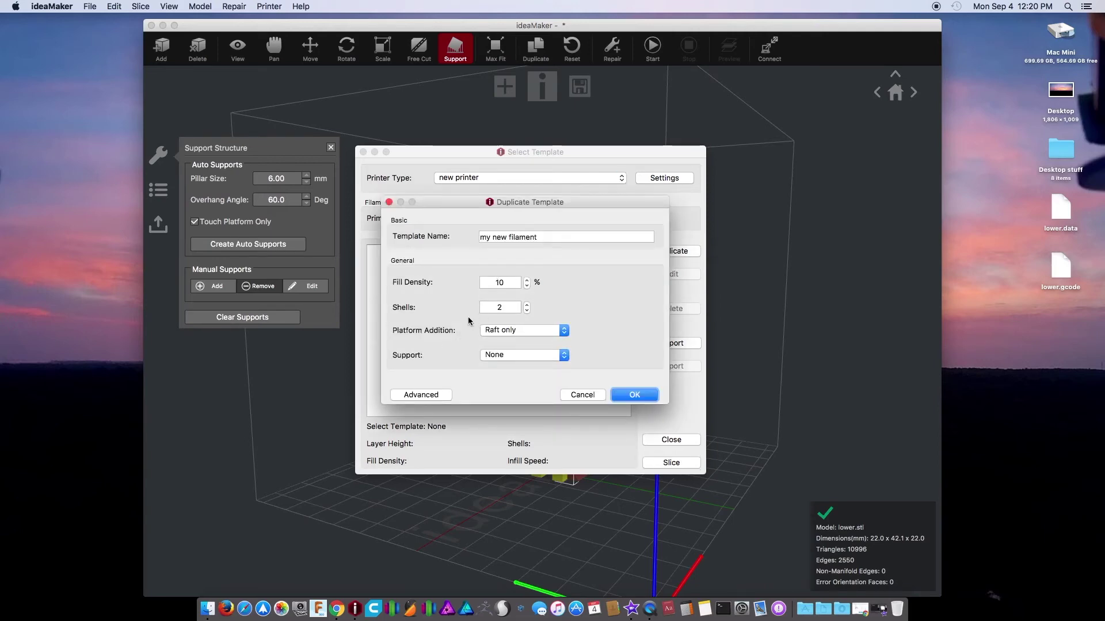
Step: Set the duplicated template to 3 shells, Skirt only platform addition and All for support
double_click(507, 307)
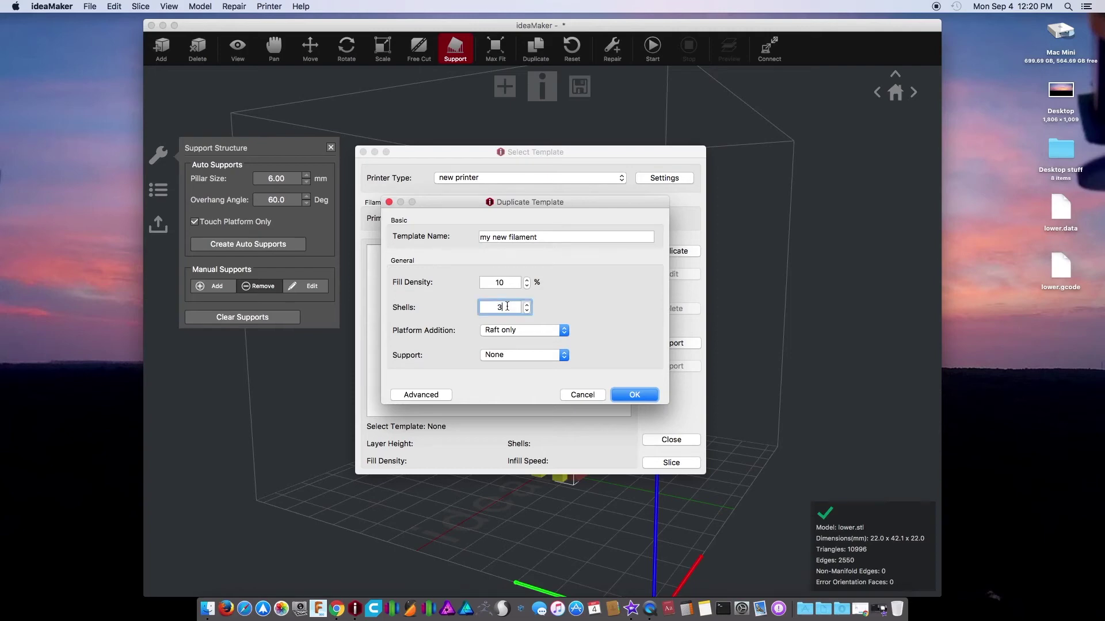
click(498, 334)
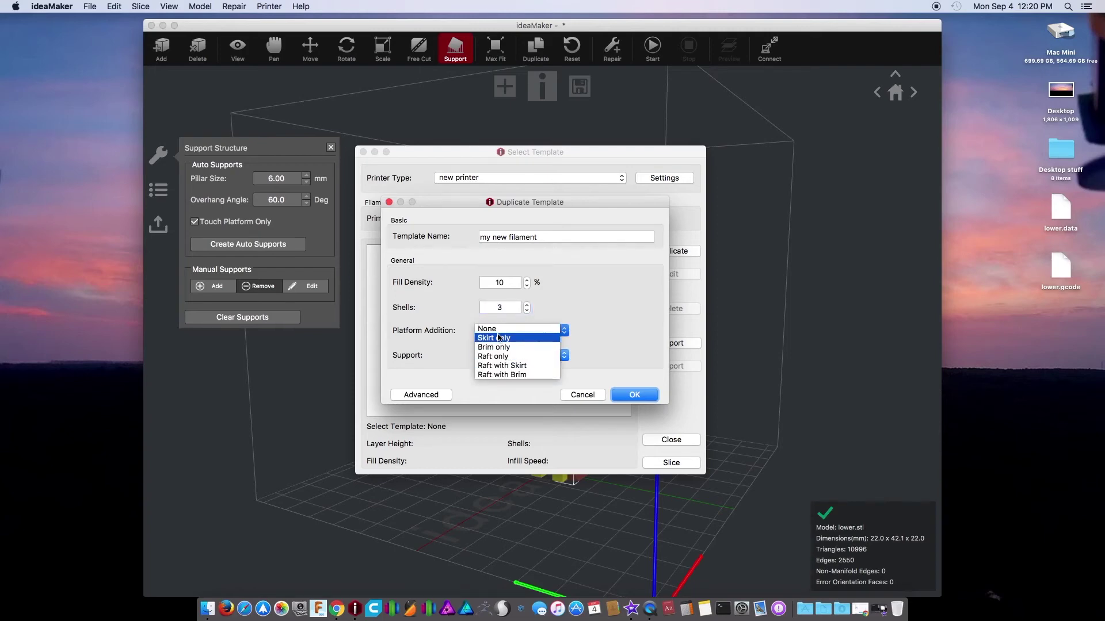
click(493, 341)
click(506, 355)
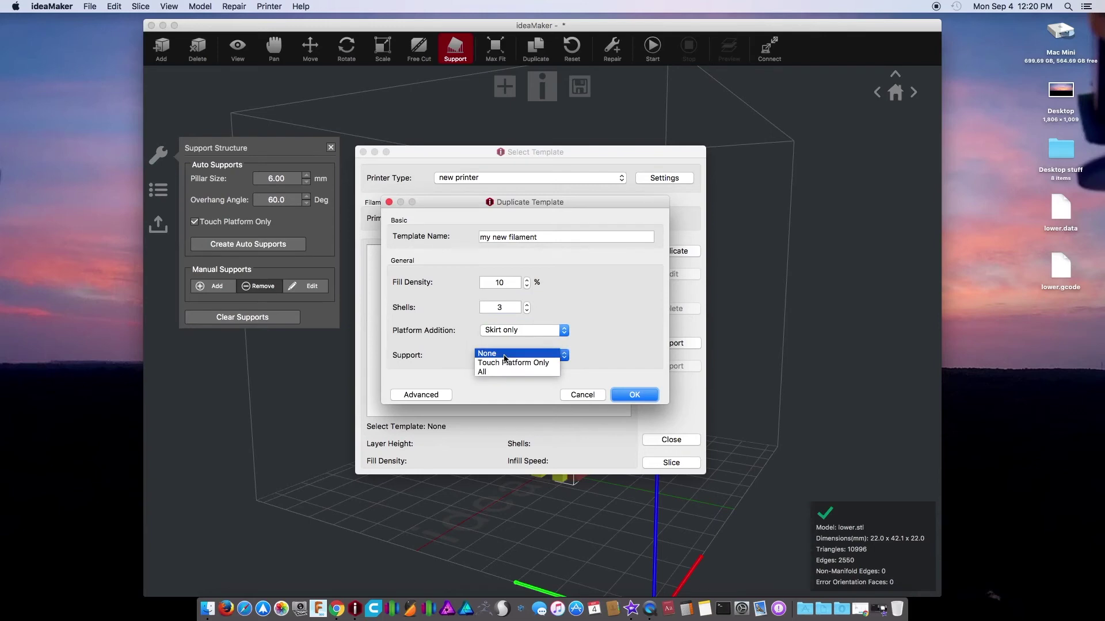
click(507, 373)
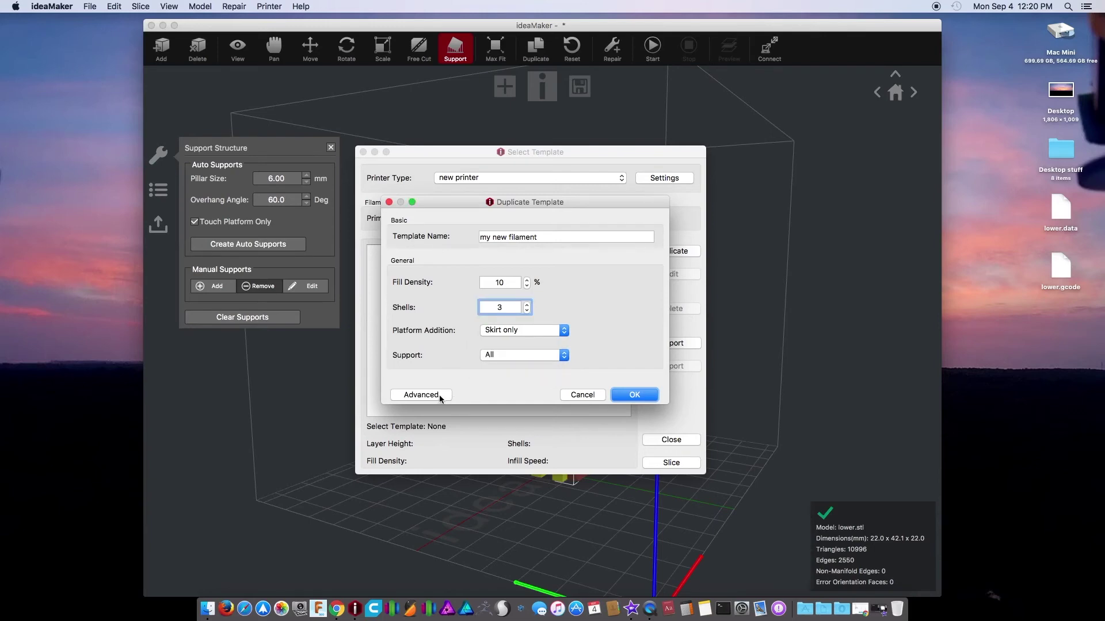
Step: Review the duplicated template's advanced infill, support, cooling, ooze and GCode settings, and confirm the template
click(439, 395)
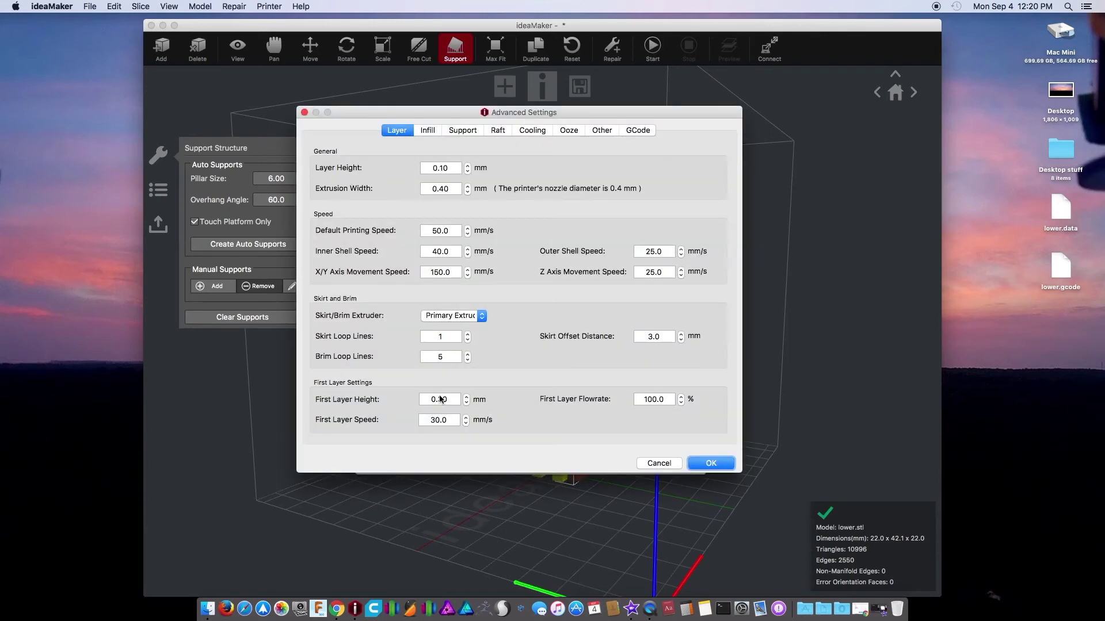
click(426, 131)
click(461, 131)
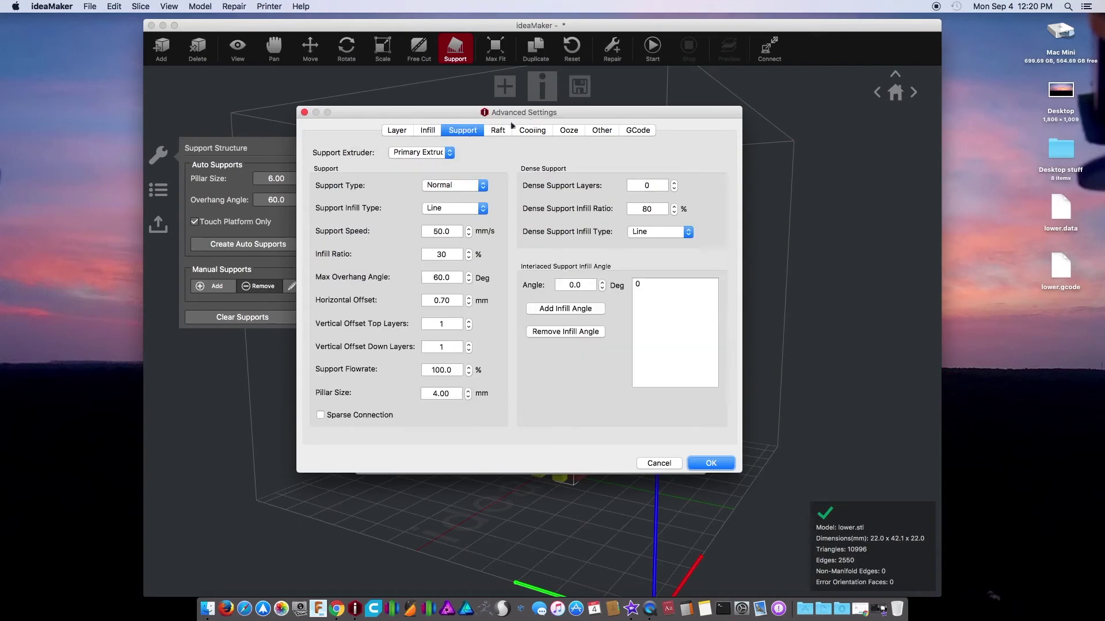
click(534, 131)
click(561, 131)
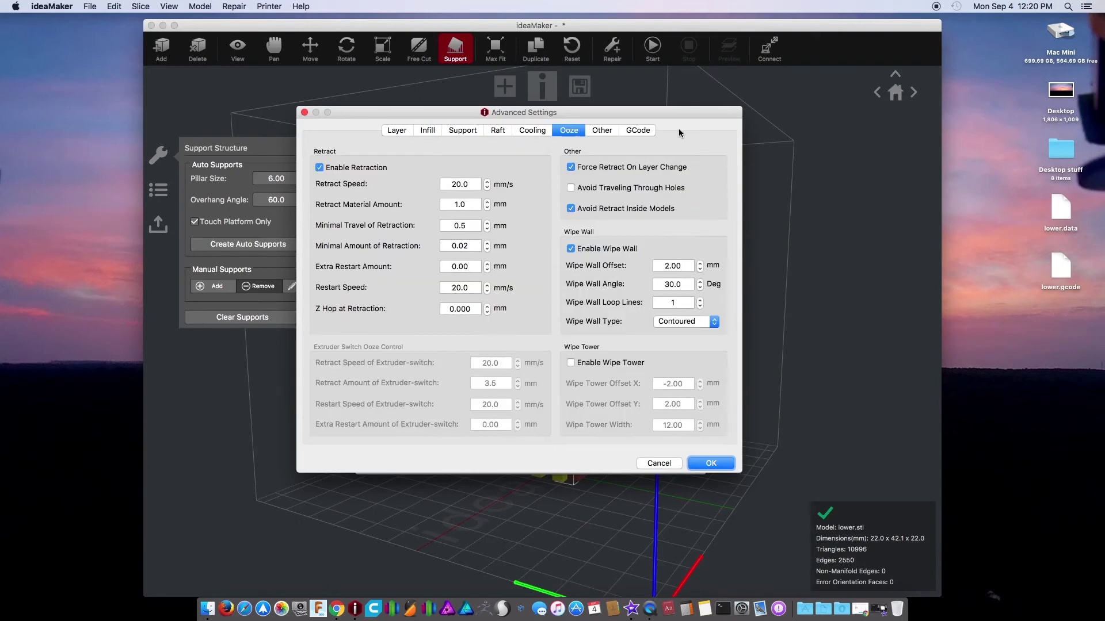
click(602, 130)
click(630, 132)
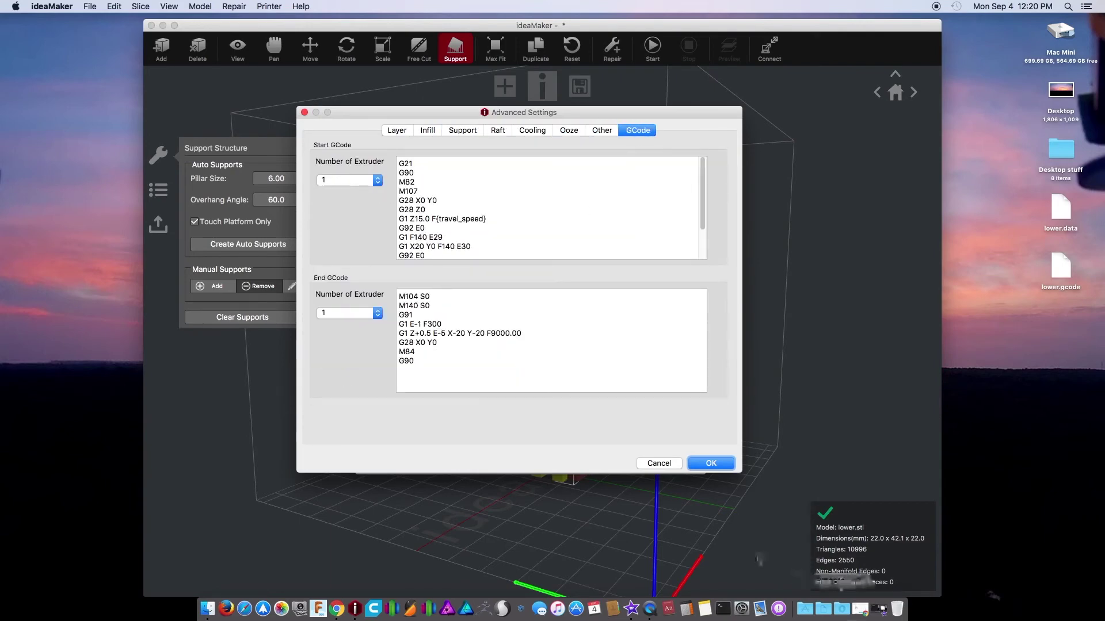
click(726, 465)
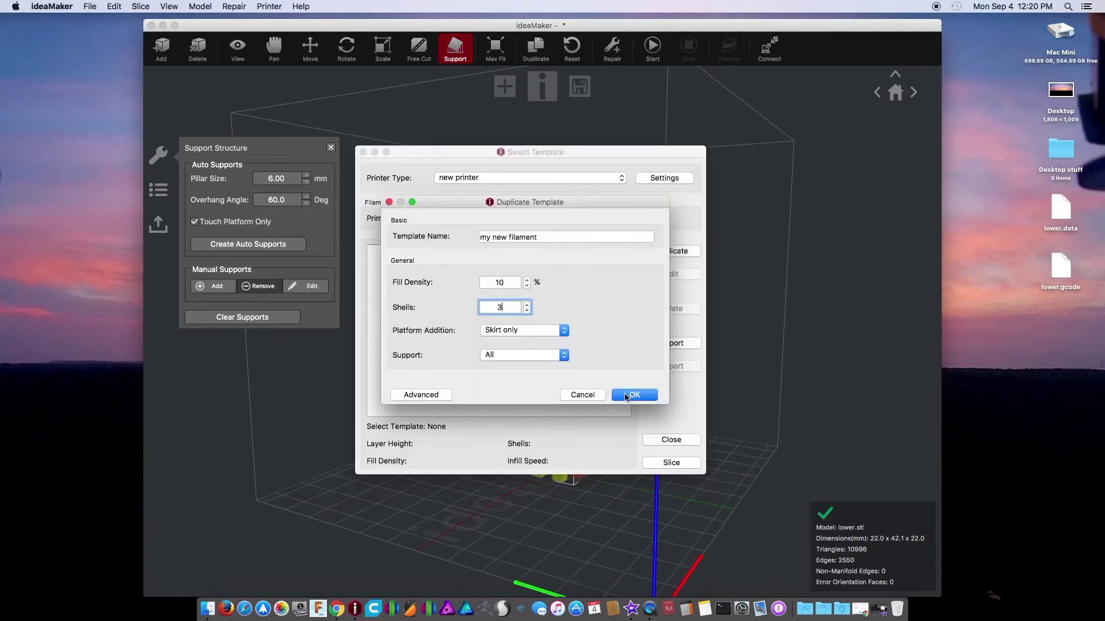
click(627, 396)
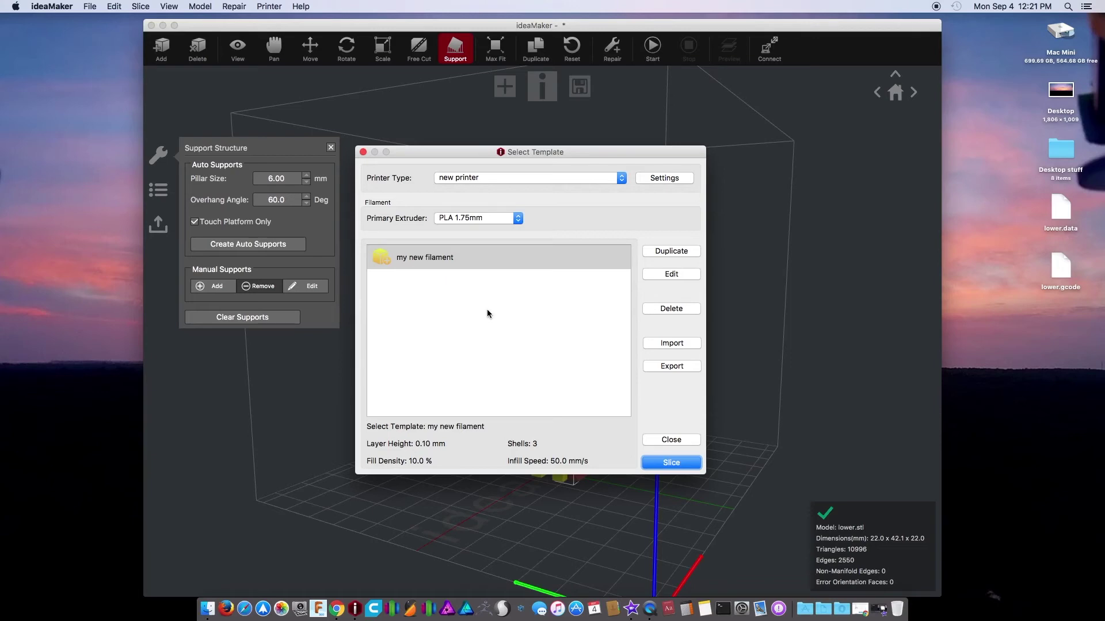
Step: Reopen the "my new filament" template and examine its general settings and its advanced layer, infill, support and raft settings
double_click(453, 264)
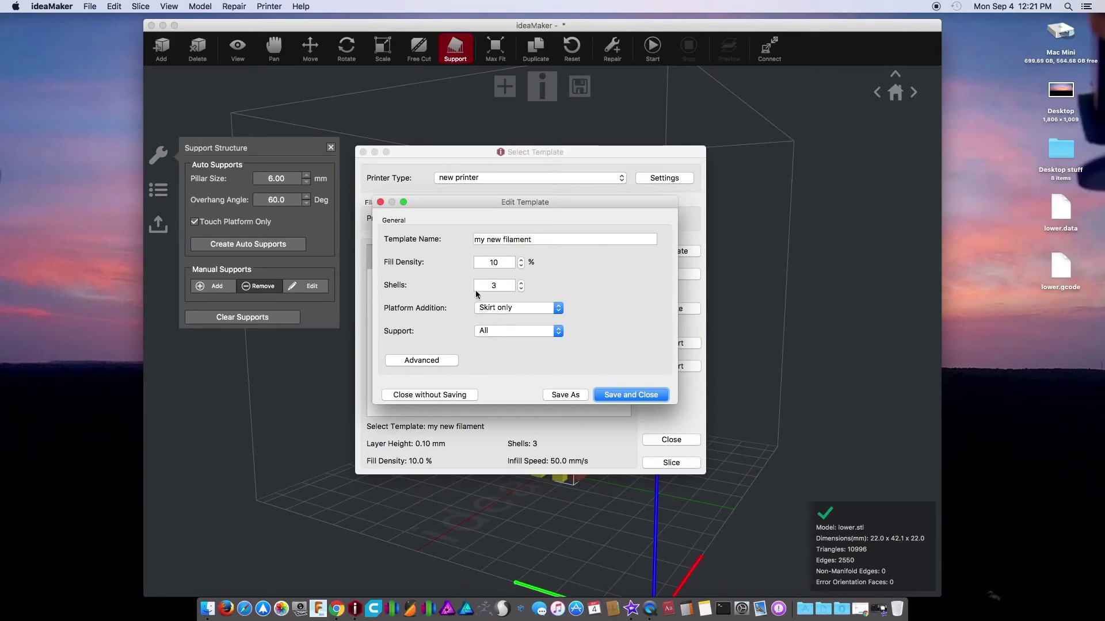
click(435, 361)
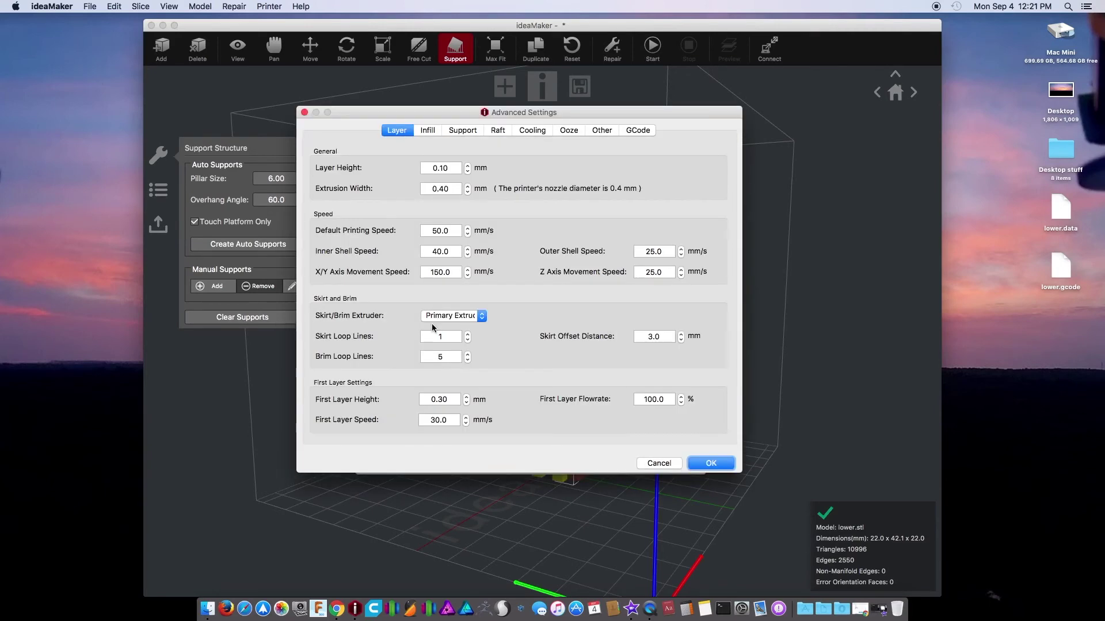
click(428, 130)
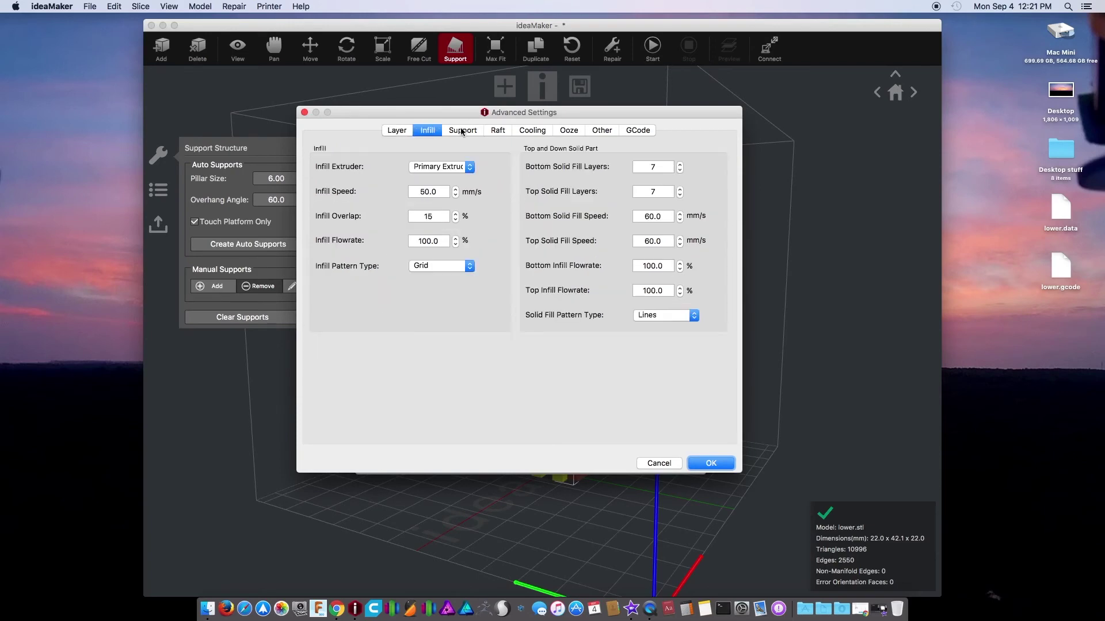
click(464, 131)
click(496, 131)
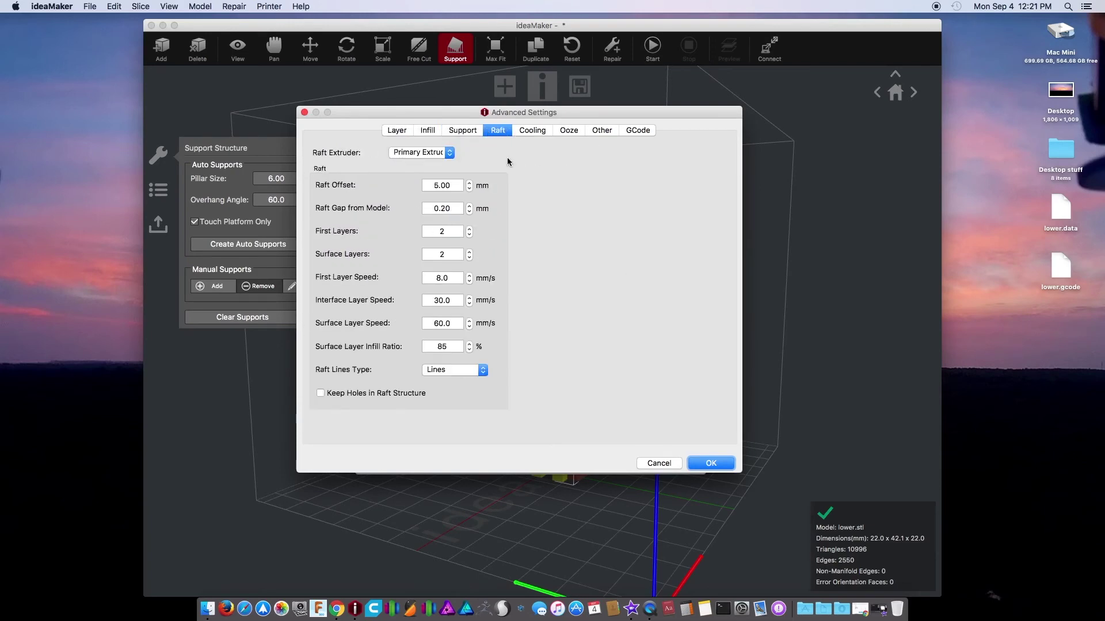
click(710, 464)
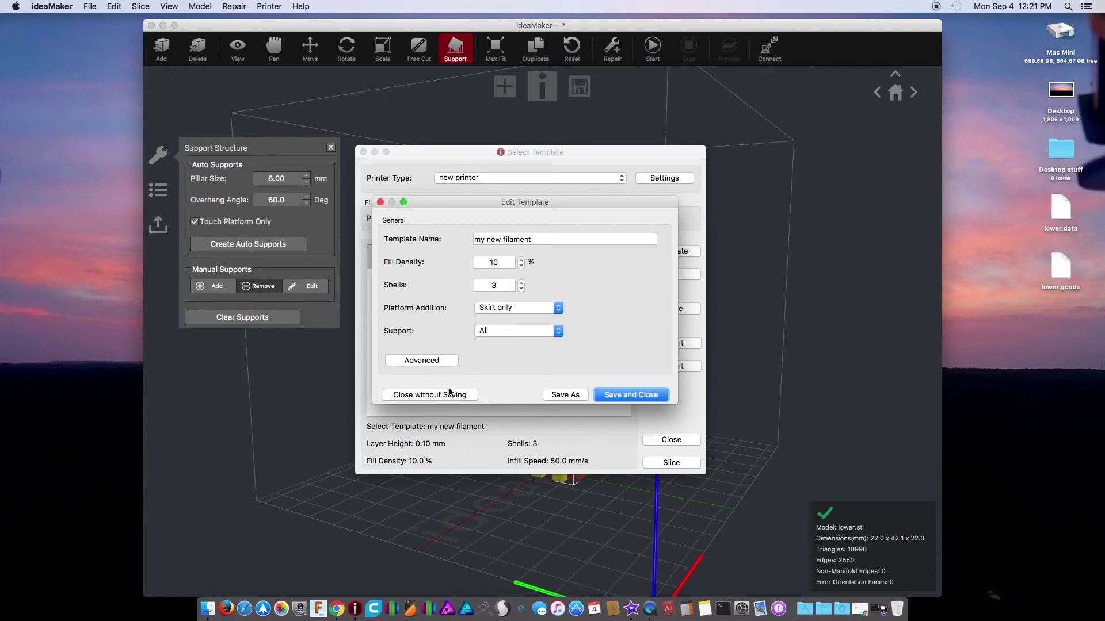
click(609, 395)
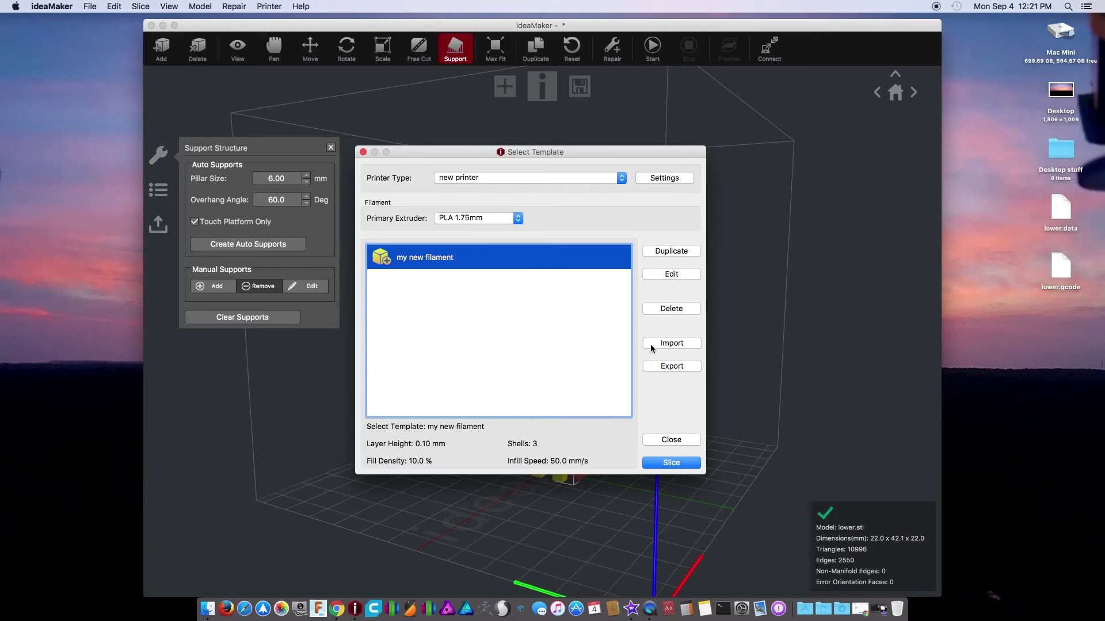
click(659, 275)
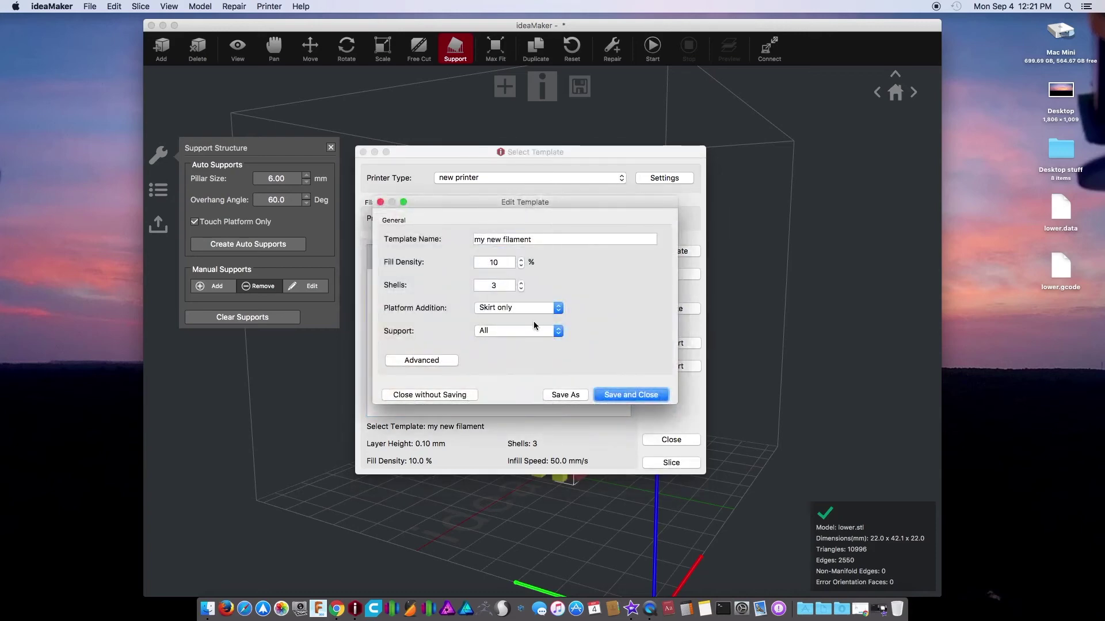
click(380, 202)
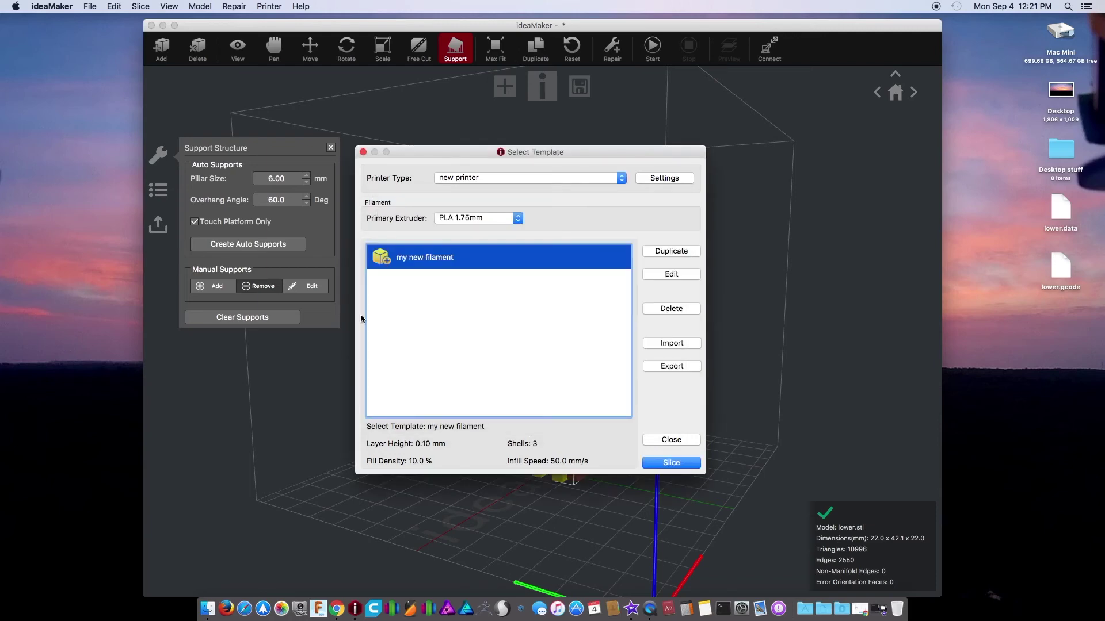
Step: Slice the model with the "my new filament" template and open the 3D slice preview
click(659, 464)
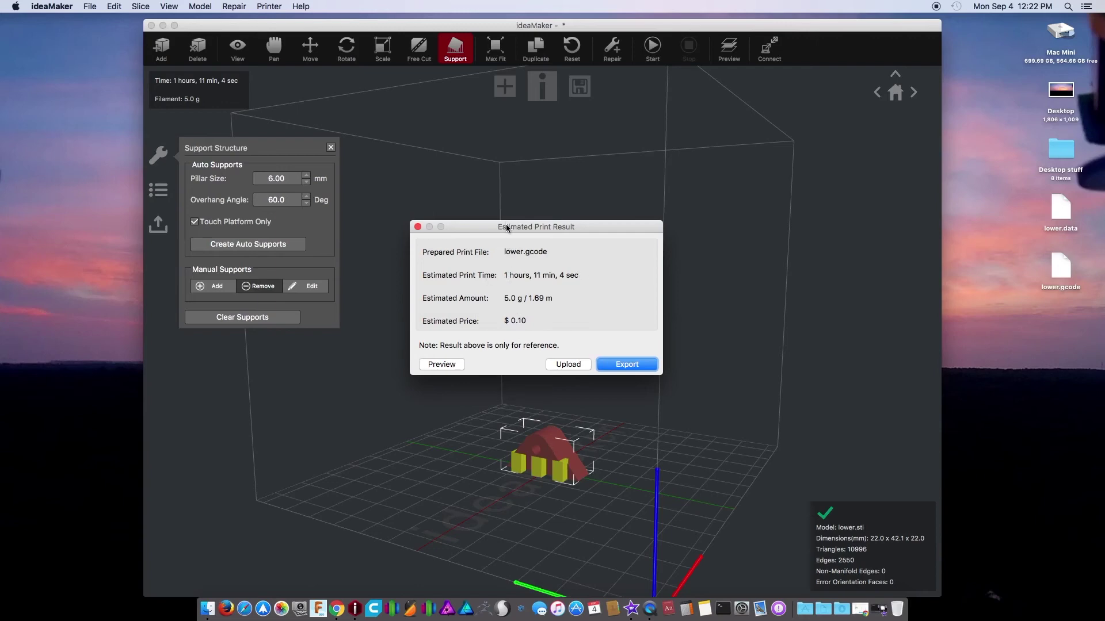
drag(507, 227, 502, 170)
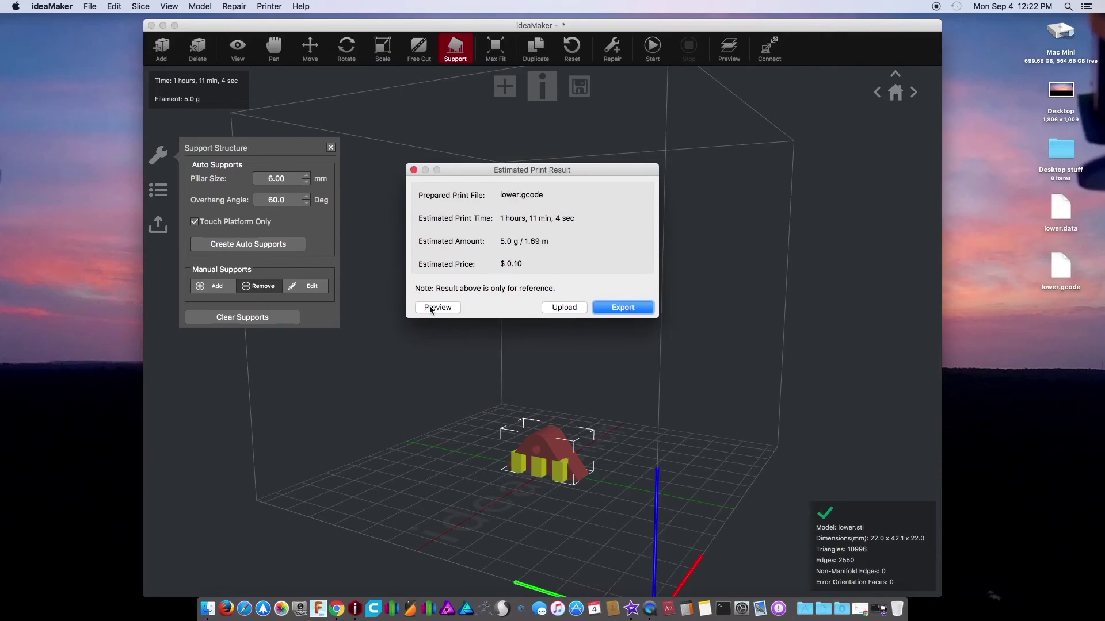
click(431, 308)
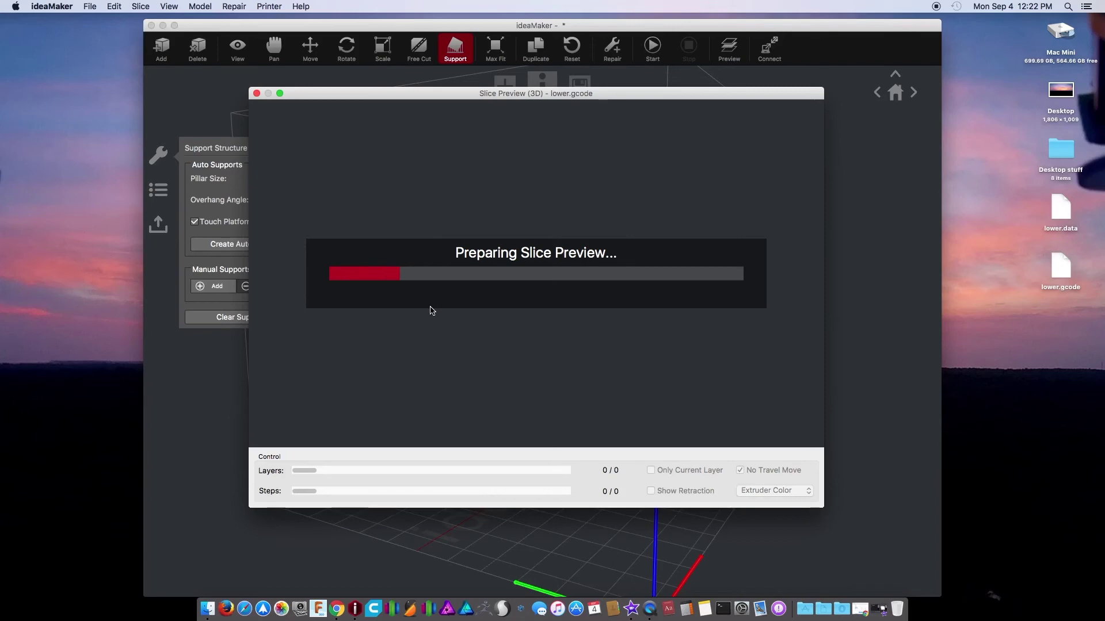
click(431, 307)
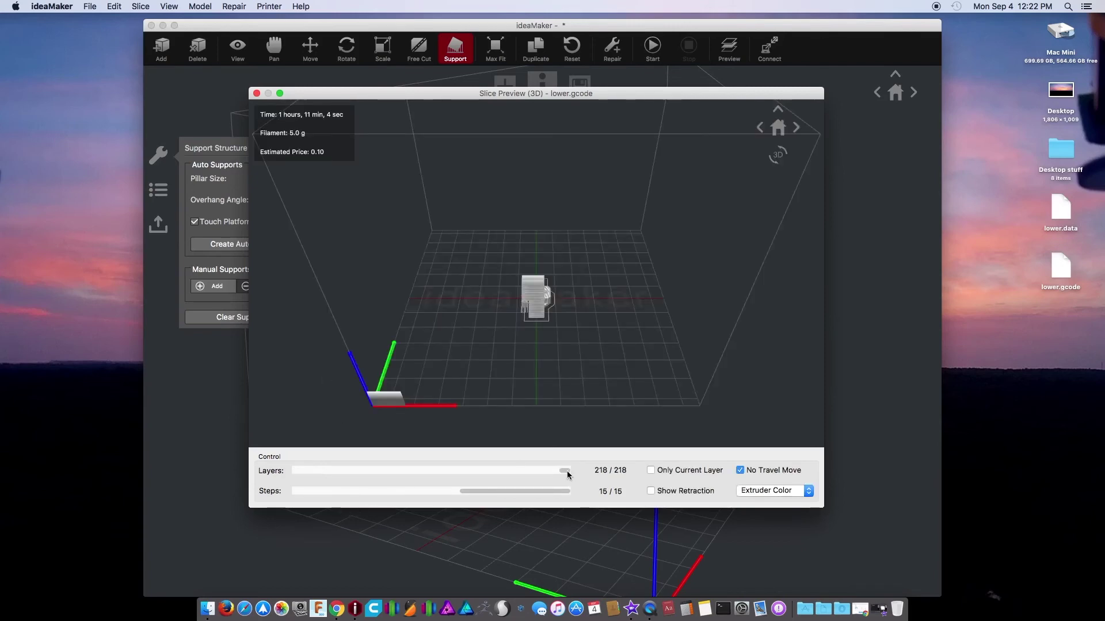
Step: Lower the slice preview to layer 135 and examine the model's shells and infill up close
drag(565, 470, 464, 470)
drag(518, 375, 544, 278)
scroll(543, 278, up, 10)
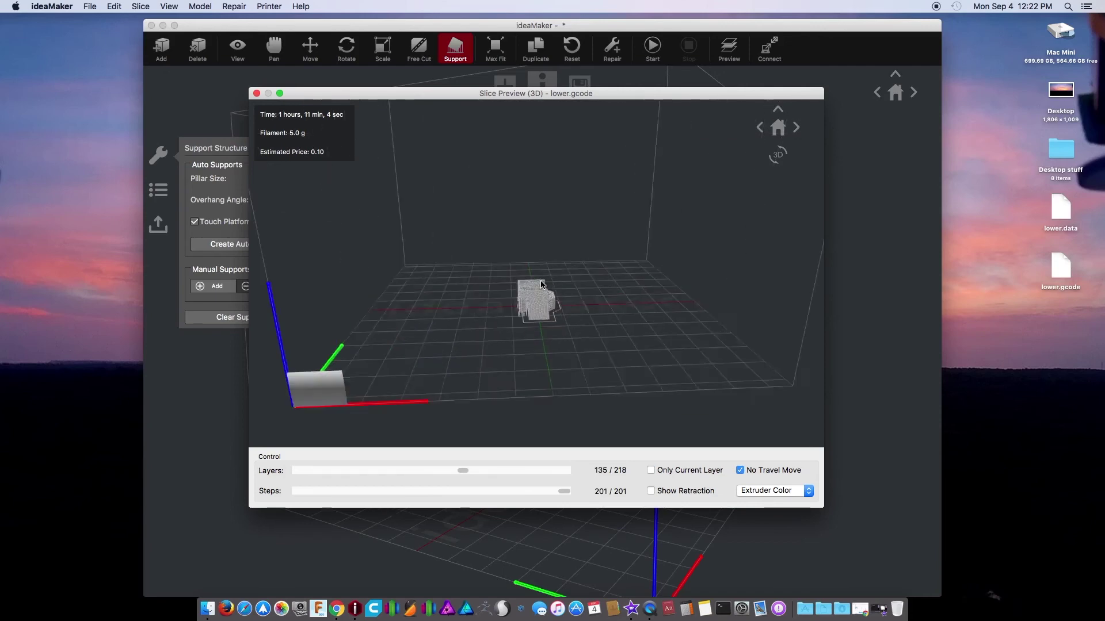
scroll(541, 284, up, 5)
scroll(541, 284, down, 3)
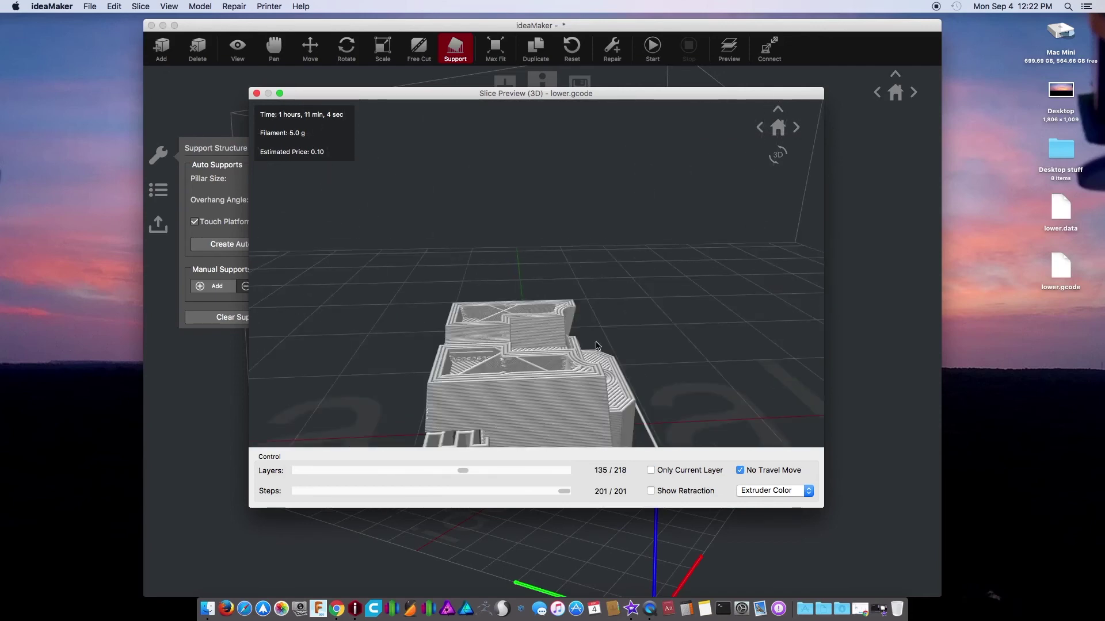
Step: Show only the current layer in the slice preview, inspect layers 135 and 136, and close the preview
click(652, 472)
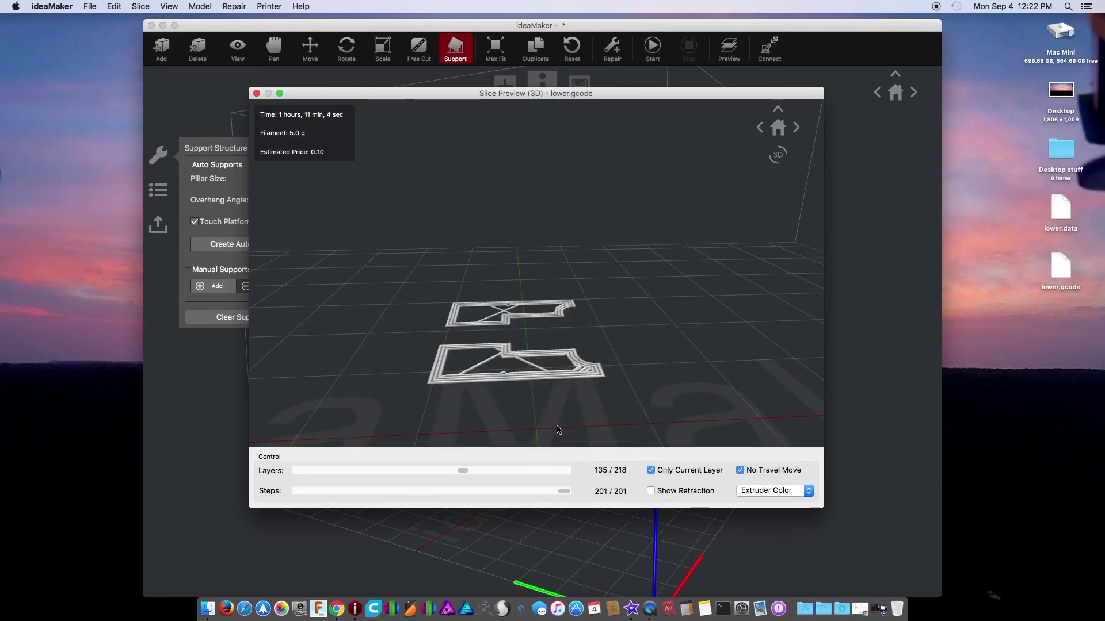
drag(557, 429, 449, 509)
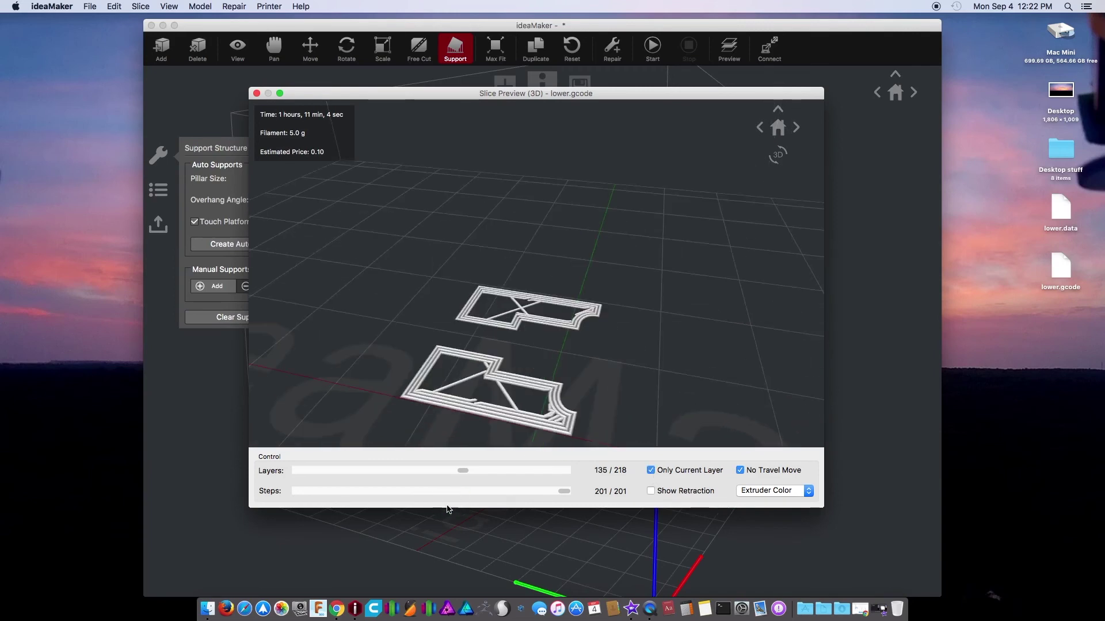
scroll(466, 479, up, 1)
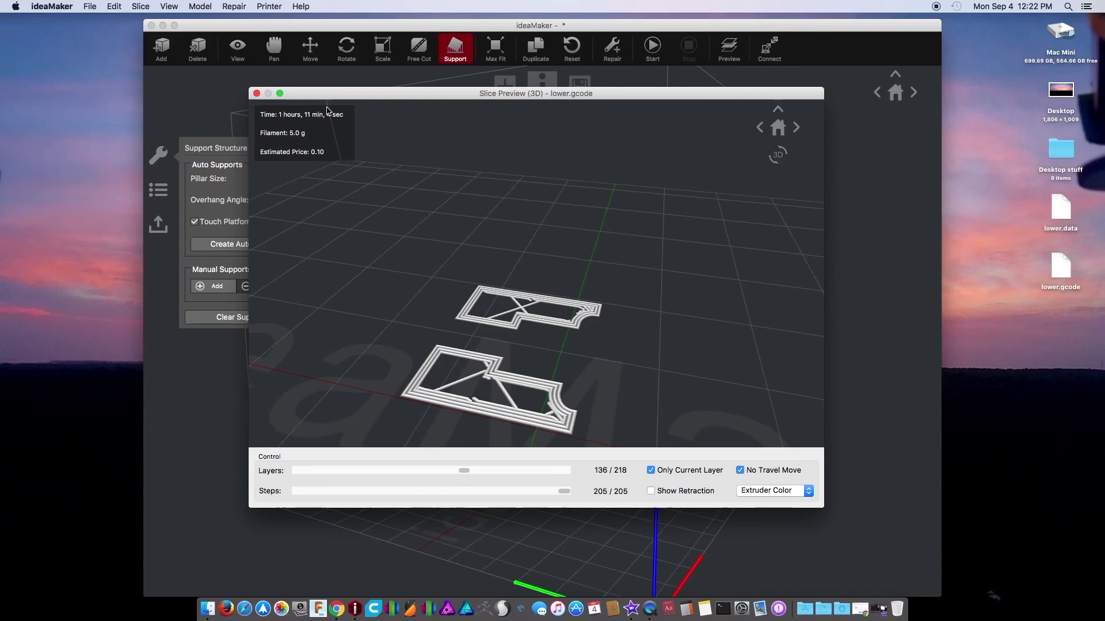
click(257, 94)
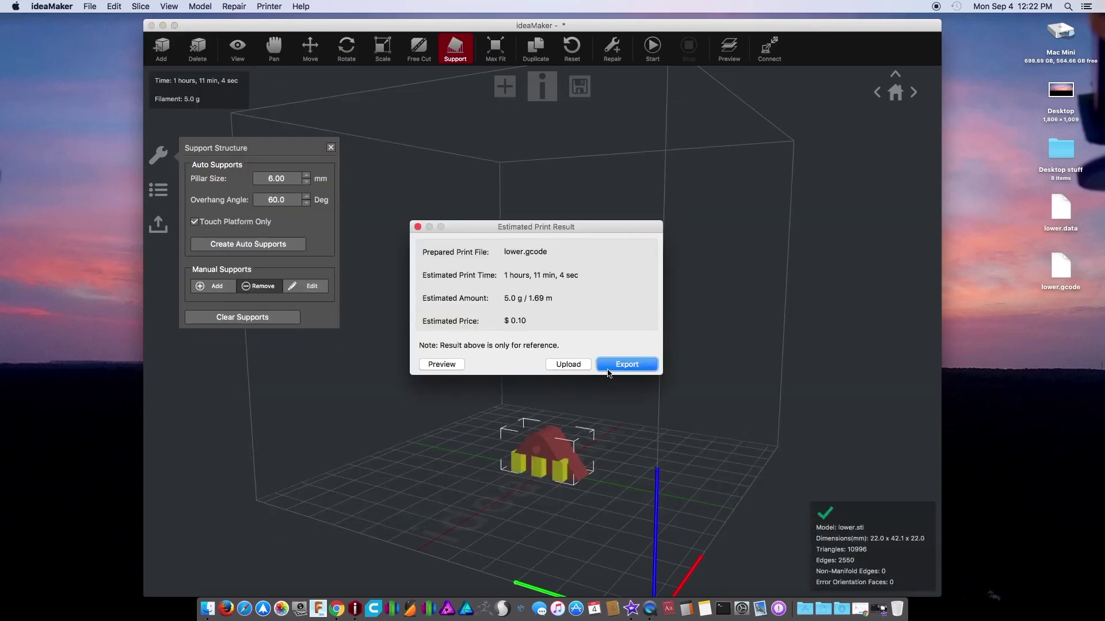
Step: Export the print file to the Desktop with the name test and close the estimated print result
click(627, 364)
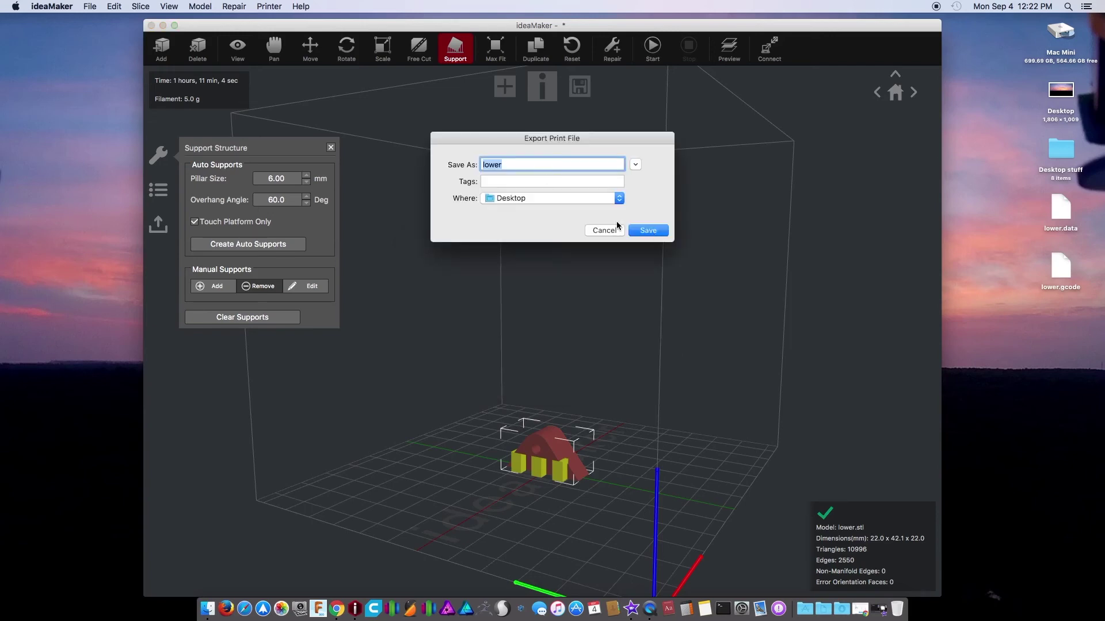
text(test)
key(Return)
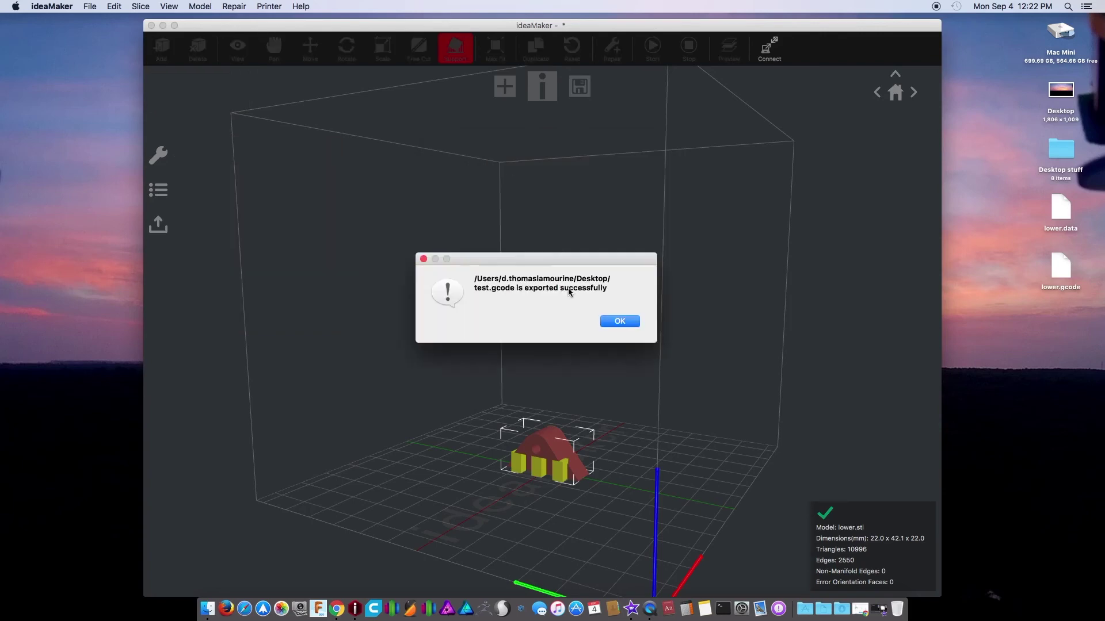
click(618, 321)
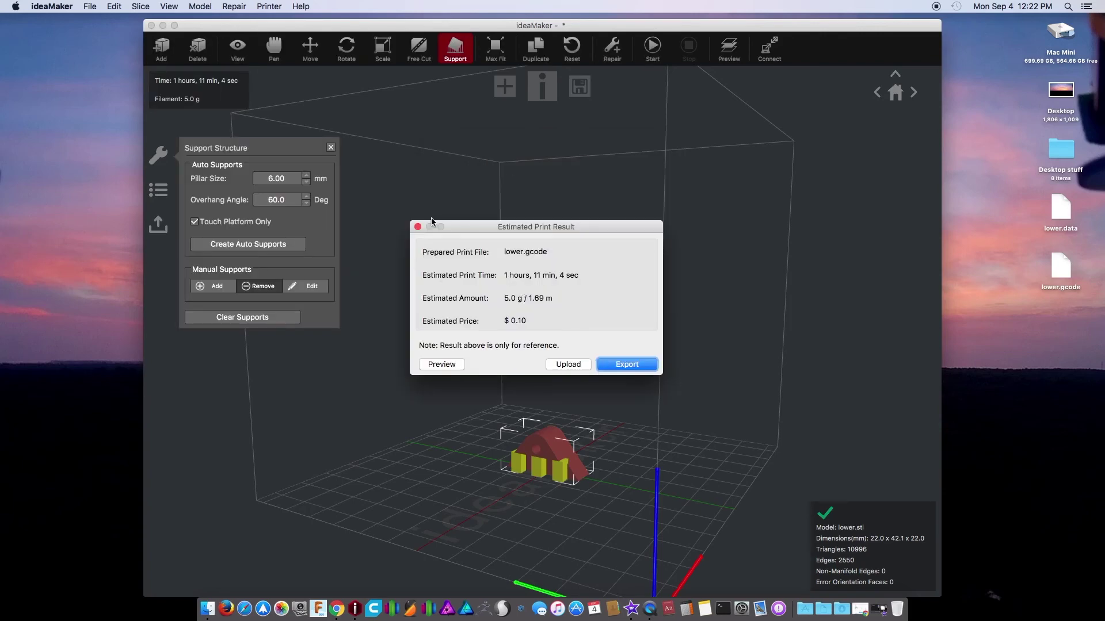
mouse_move(496, 229)
mouse_down()
mouse_move(451, 229)
mouse_move(493, 216)
mouse_up()
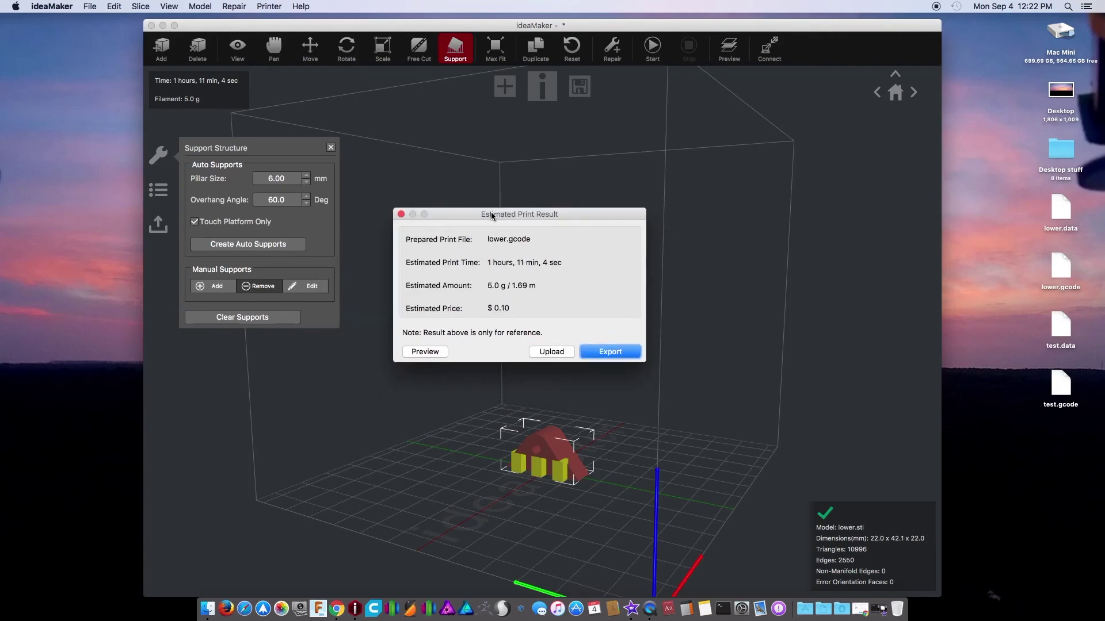
click(401, 214)
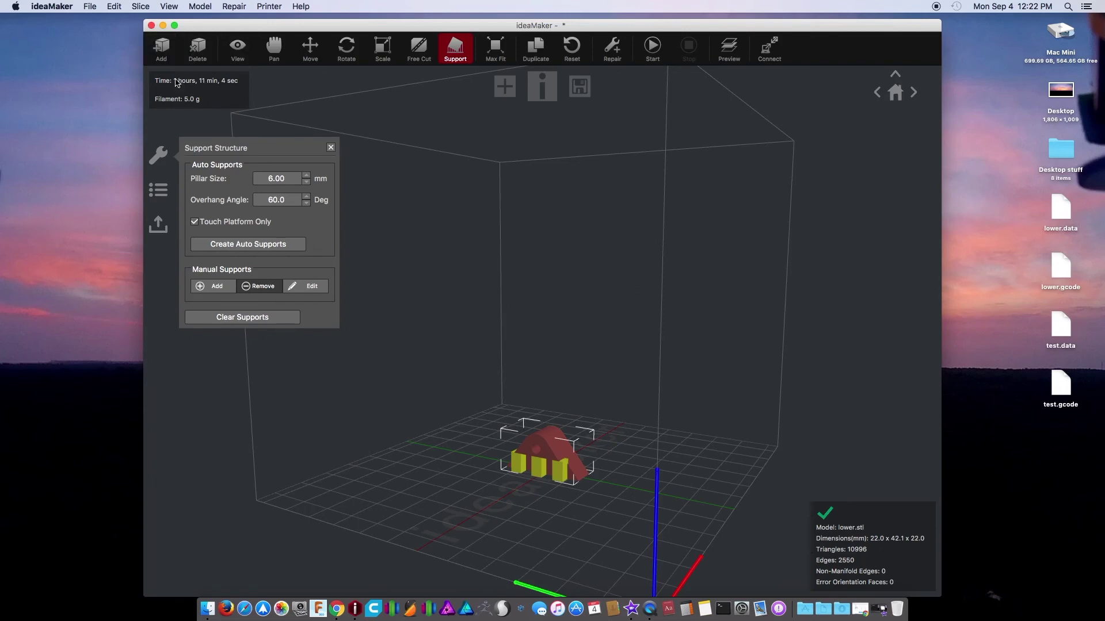
drag(242, 25, 134, 16)
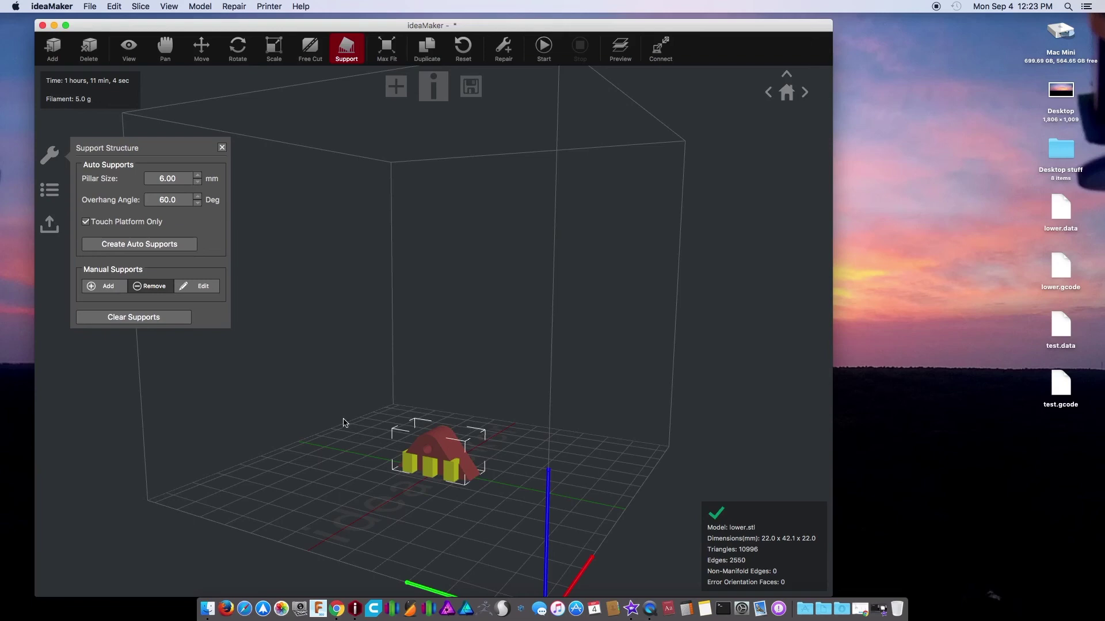
drag(343, 423, 255, 385)
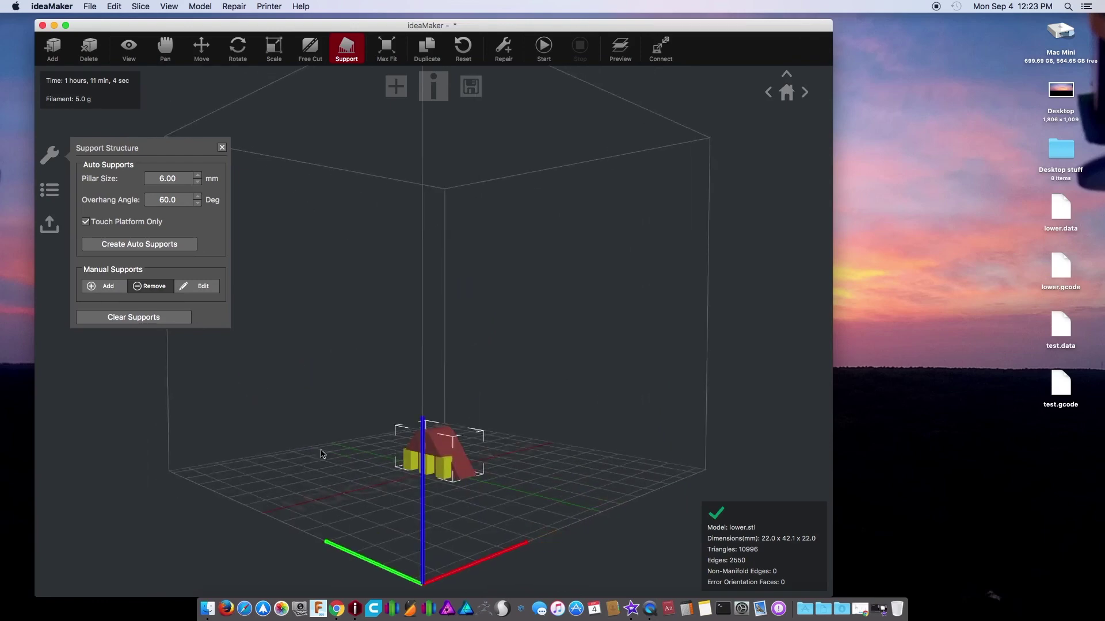
Step: Examine the lower.stl model and its support pillars on the build platform from several sides and at low and high angles
drag(337, 456, 456, 438)
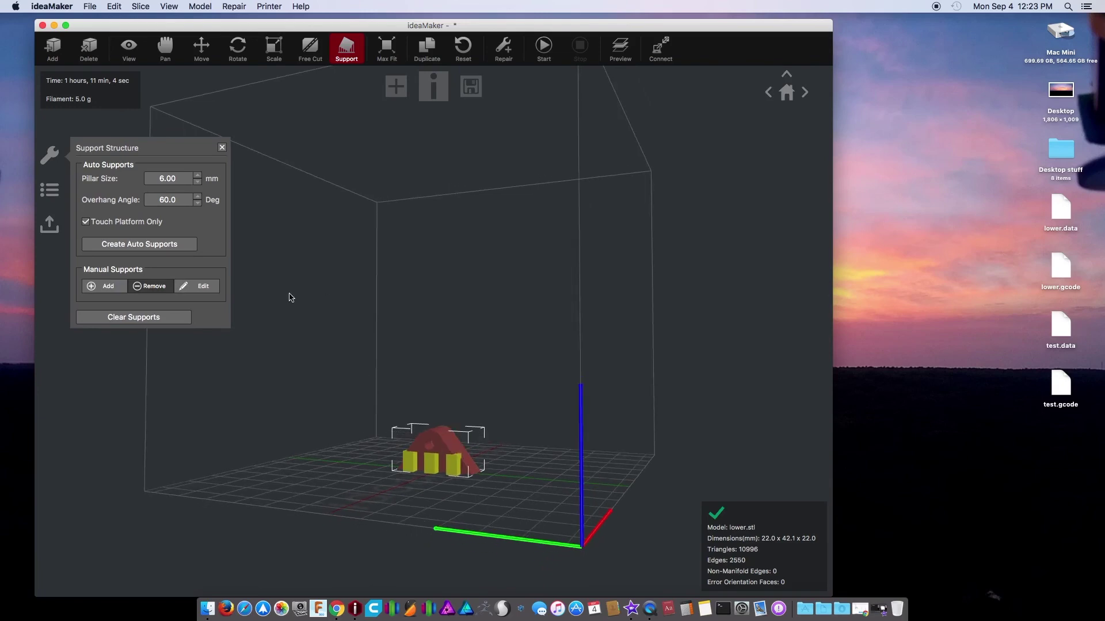
drag(366, 391, 725, 436)
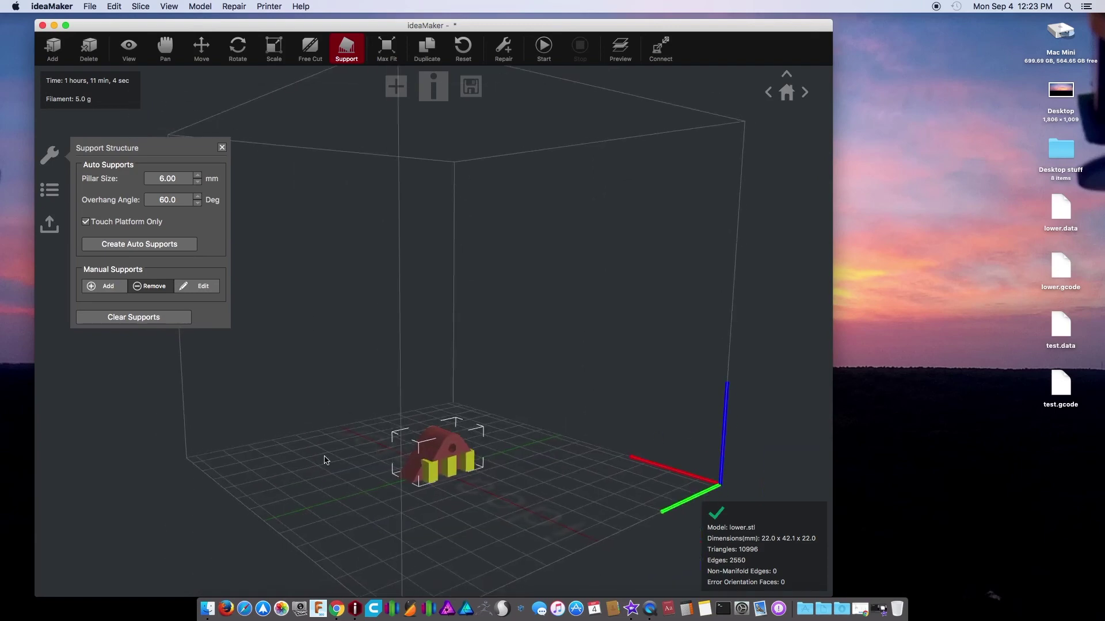
drag(365, 471, 338, 410)
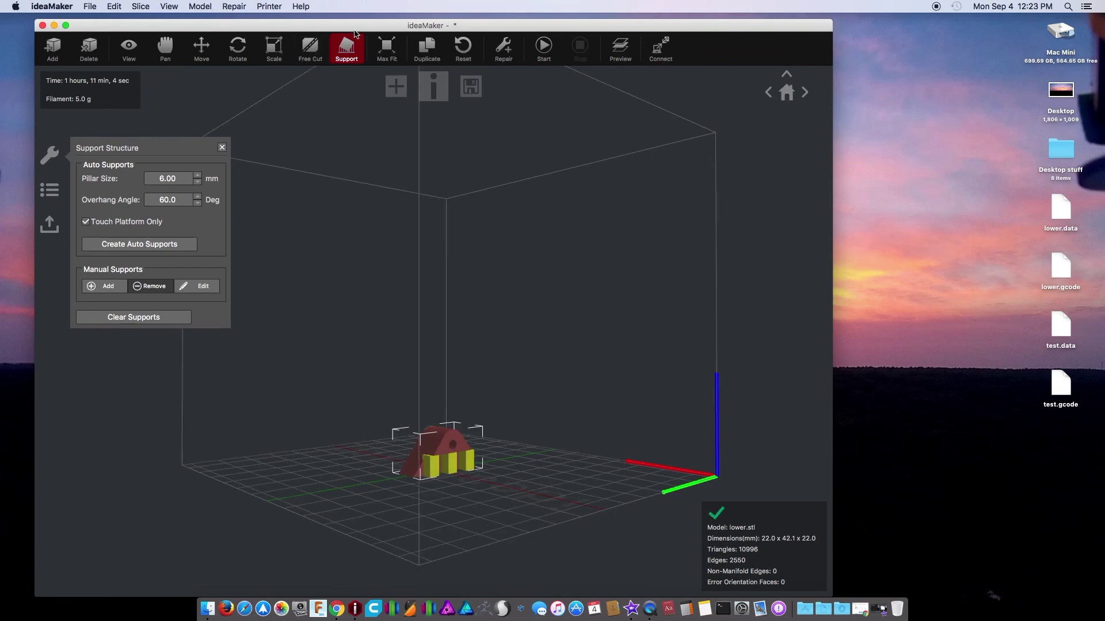
drag(355, 27, 402, 13)
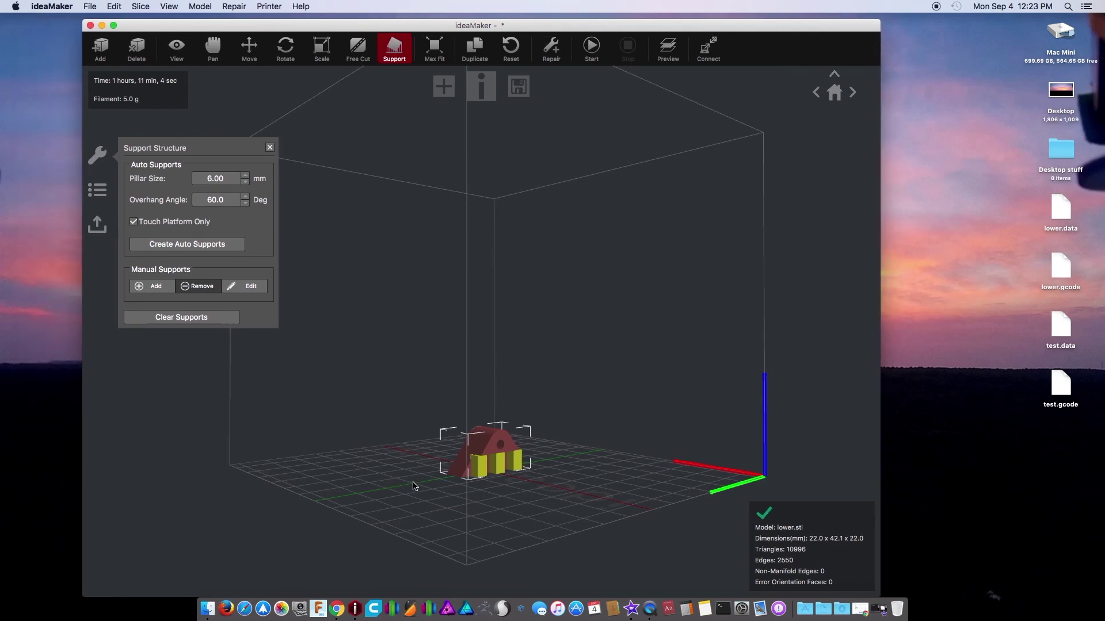
drag(414, 486, 442, 502)
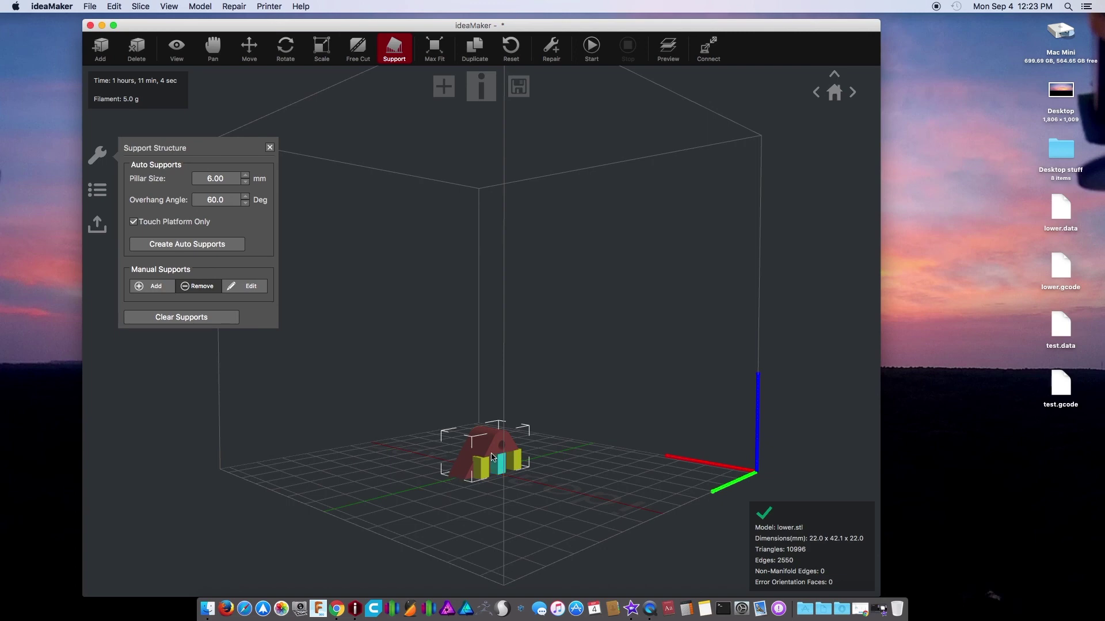
drag(400, 493, 315, 510)
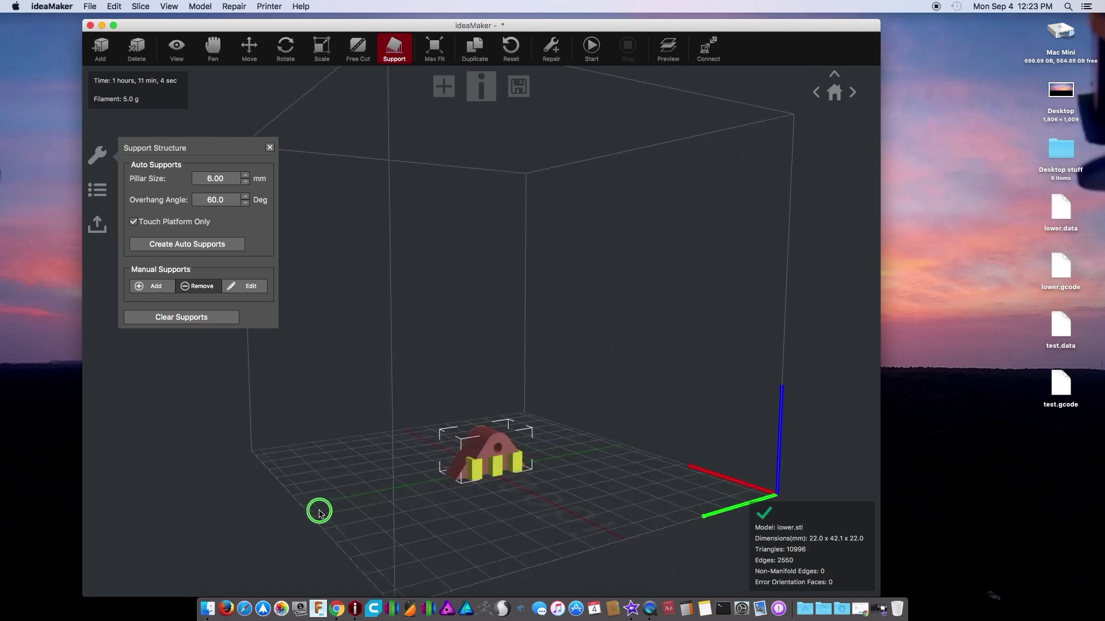
drag(542, 507, 345, 530)
drag(436, 518, 419, 490)
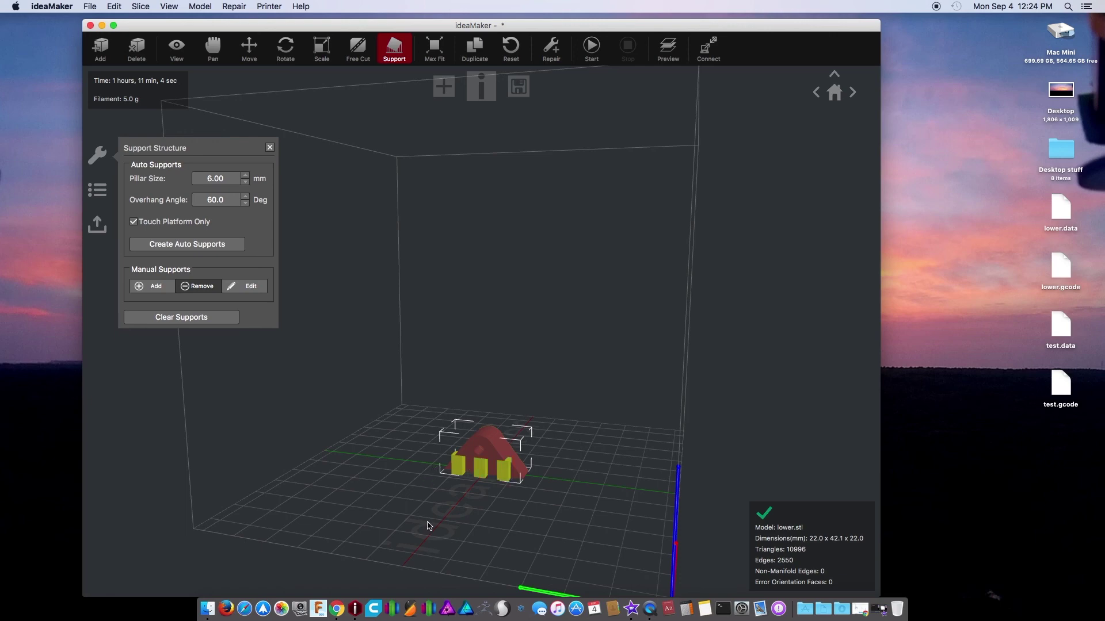
drag(429, 534, 340, 448)
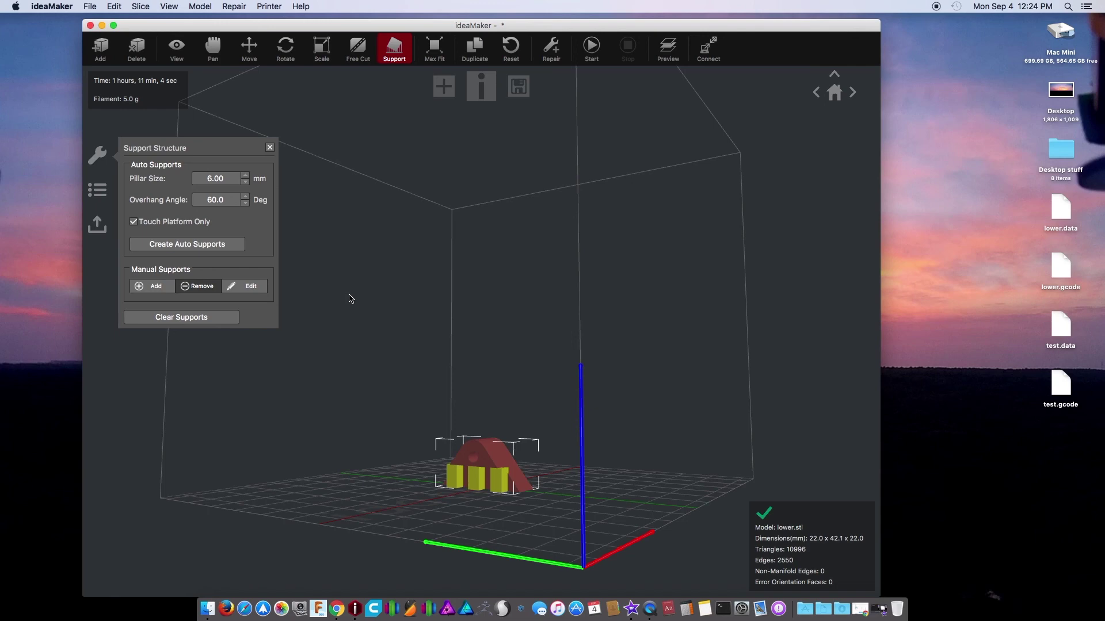
drag(330, 392, 442, 408)
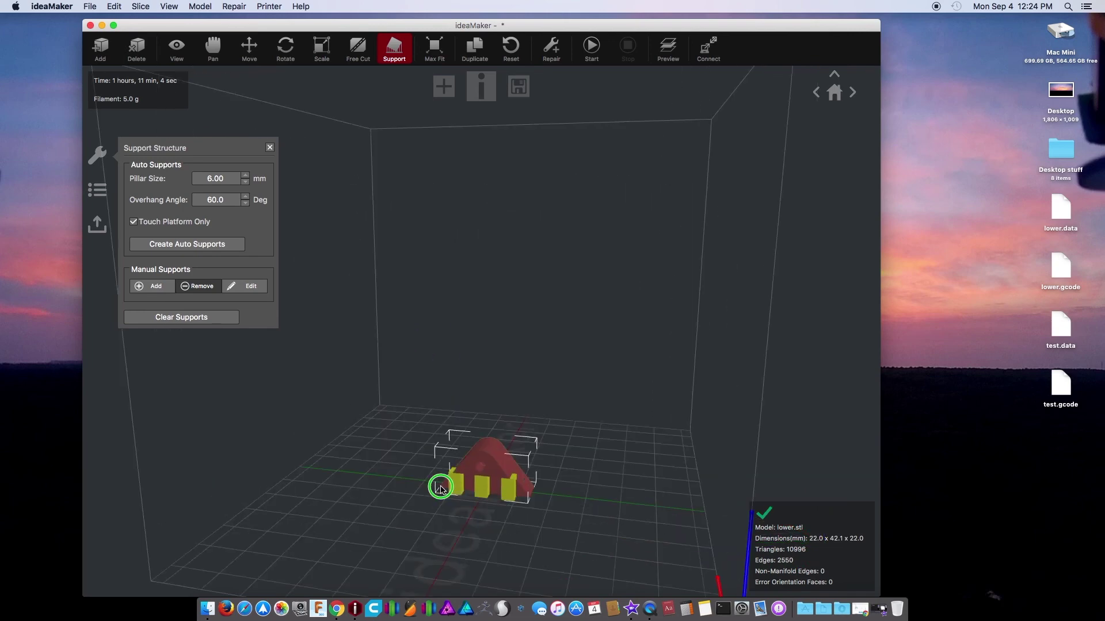
drag(441, 490, 537, 494)
drag(443, 493, 430, 395)
drag(331, 412, 750, 337)
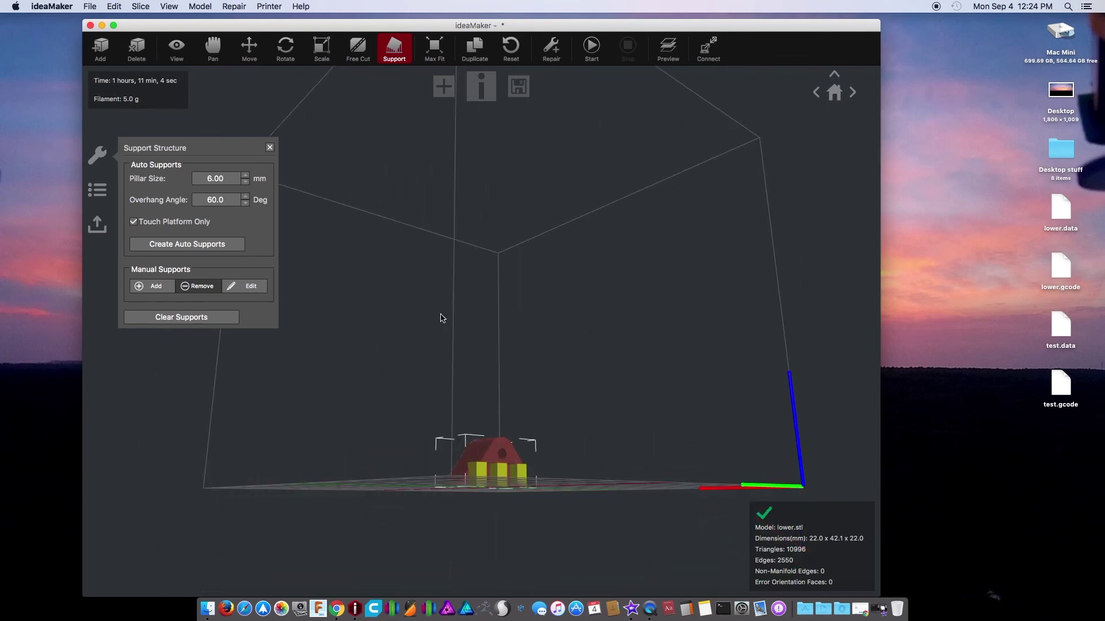